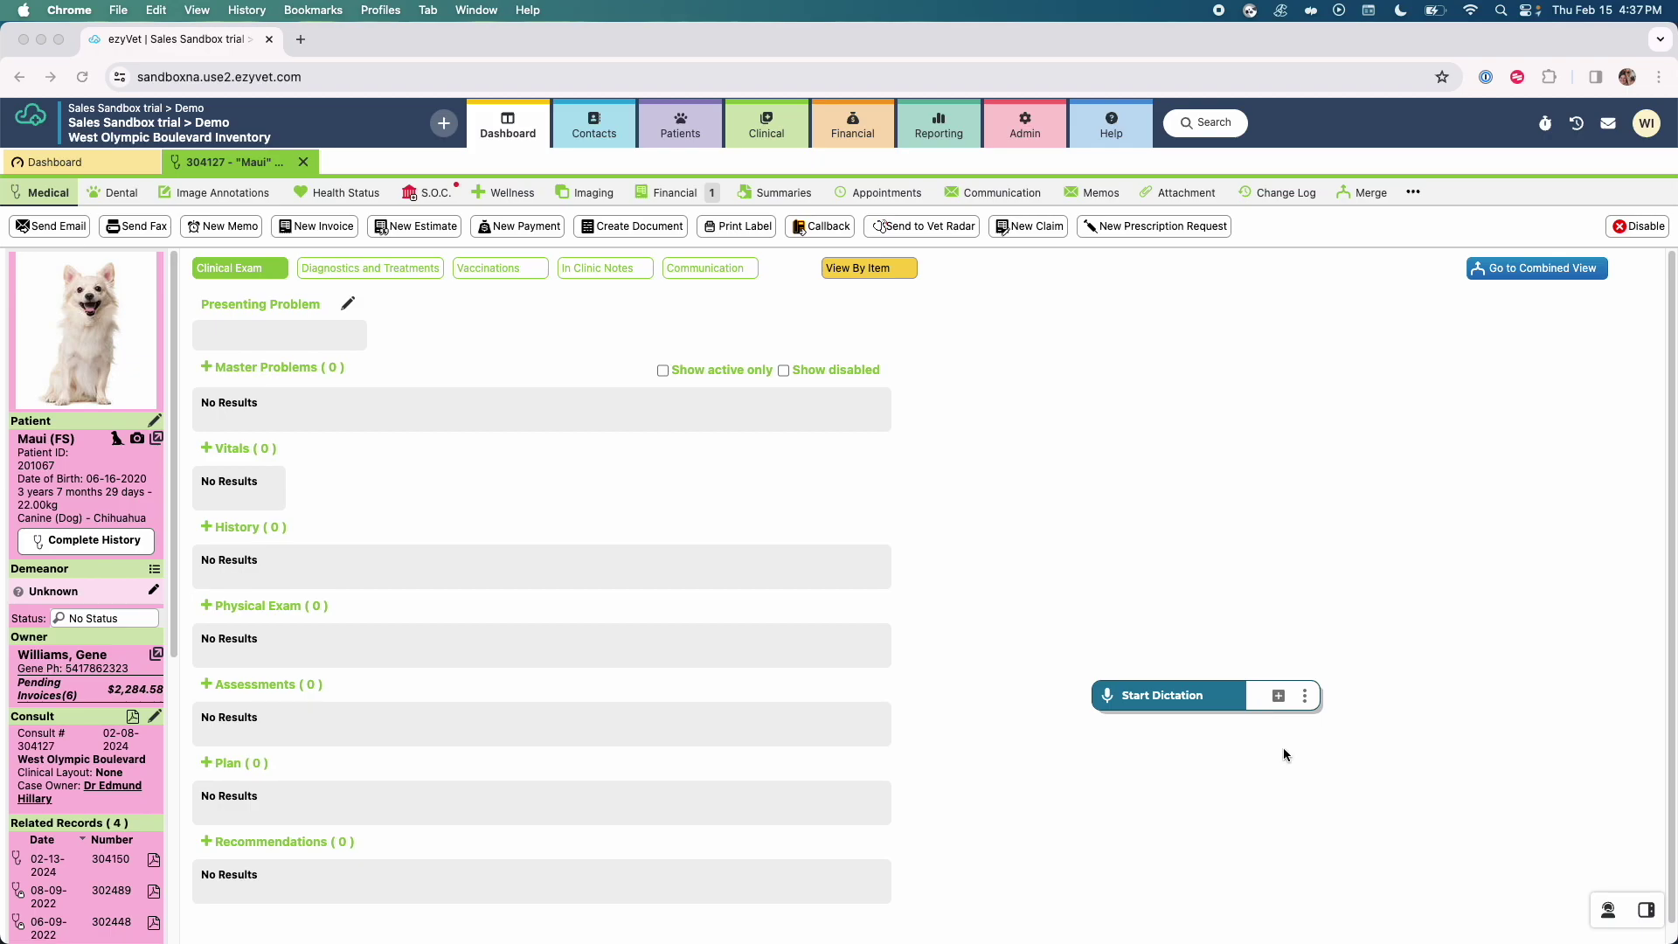
- Expand the Start Dictation widget into the full Talkatoo assistant panel beside Maui's exam record
{"action": "left_click", "coordinate": [1279, 697]}
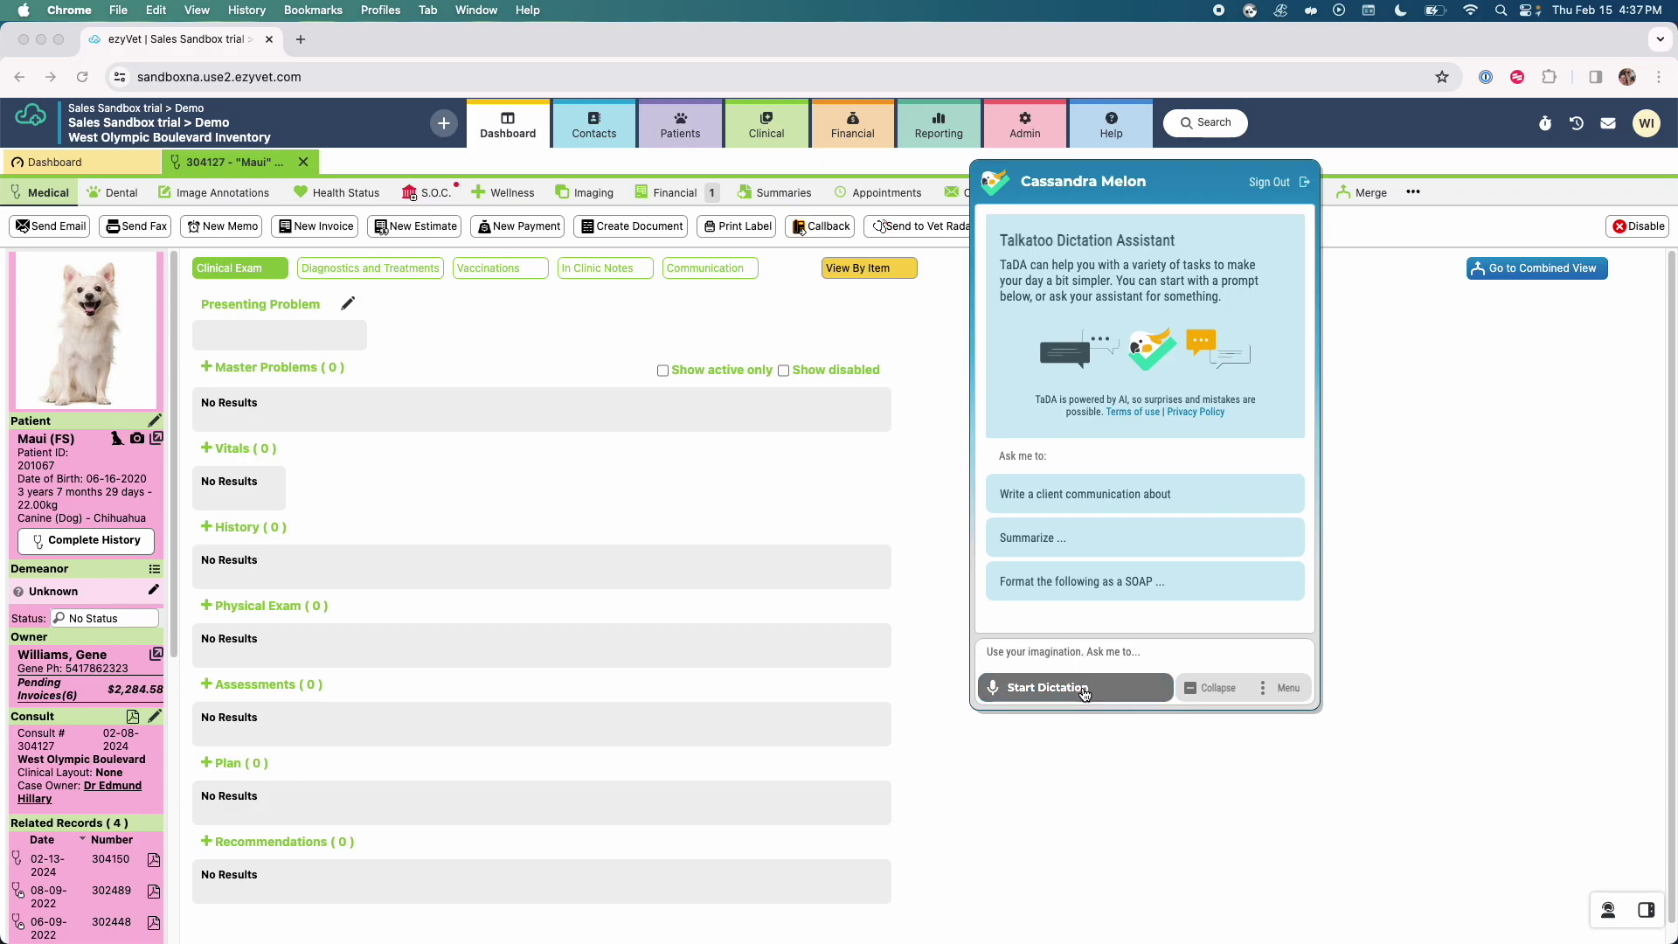
- Dictate and submit a request to turn Maui's physical exam findings into a SOAP note
{"action": "left_click", "coordinate": [1084, 695]}
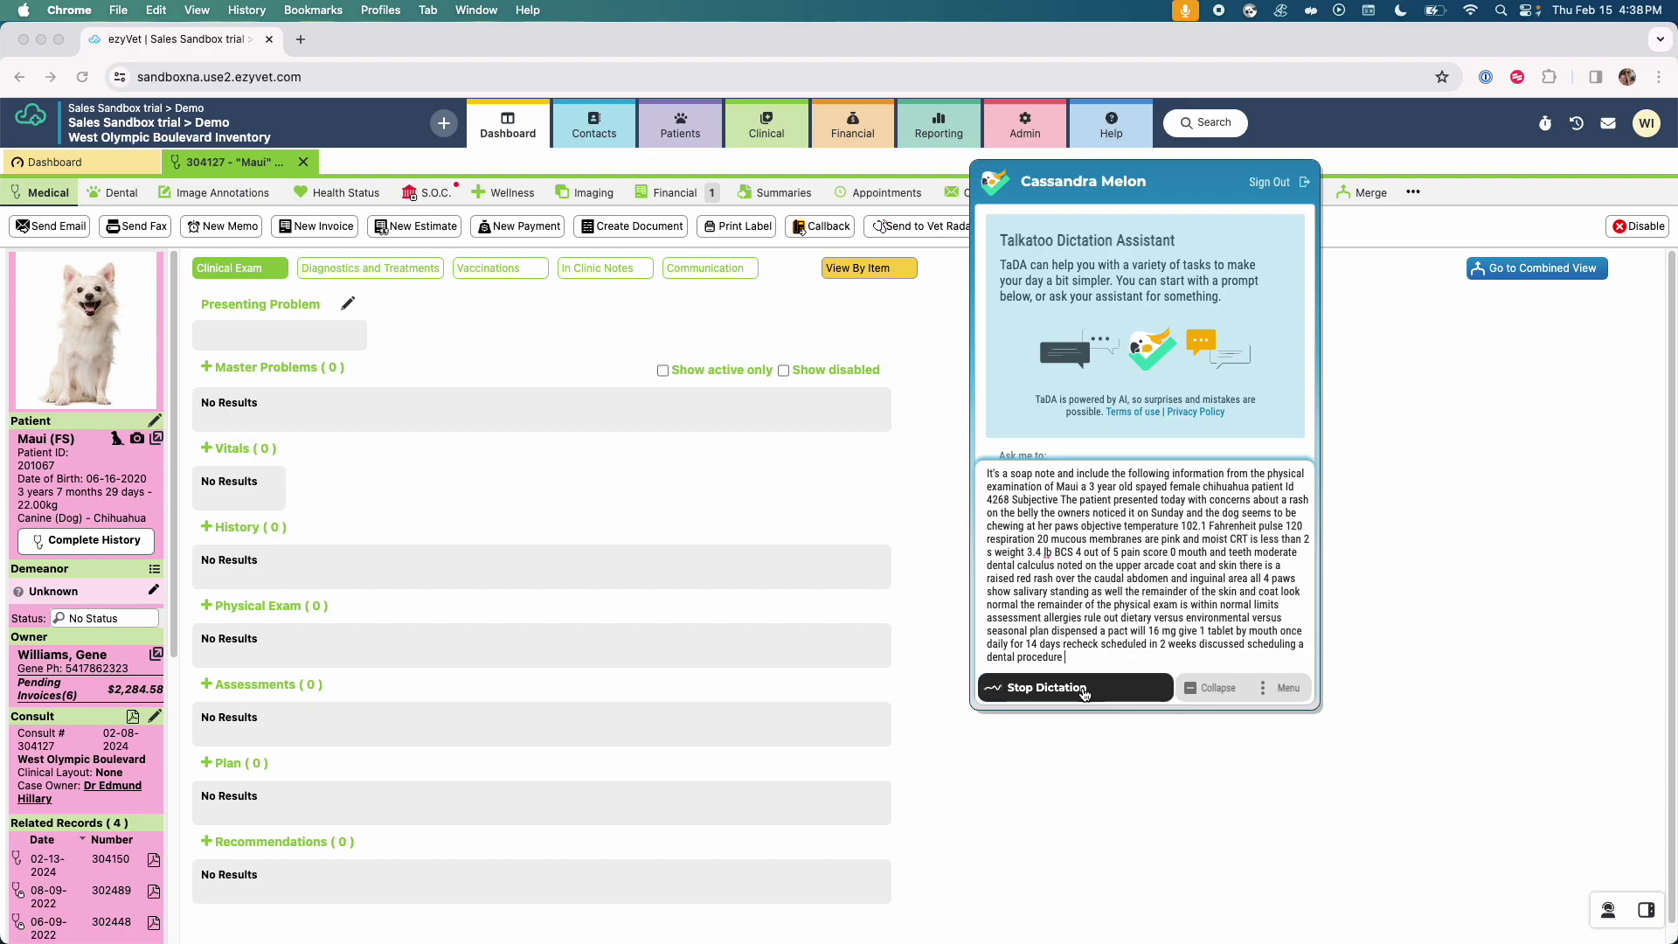
{"action": "left_click", "coordinate": [1083, 690]}
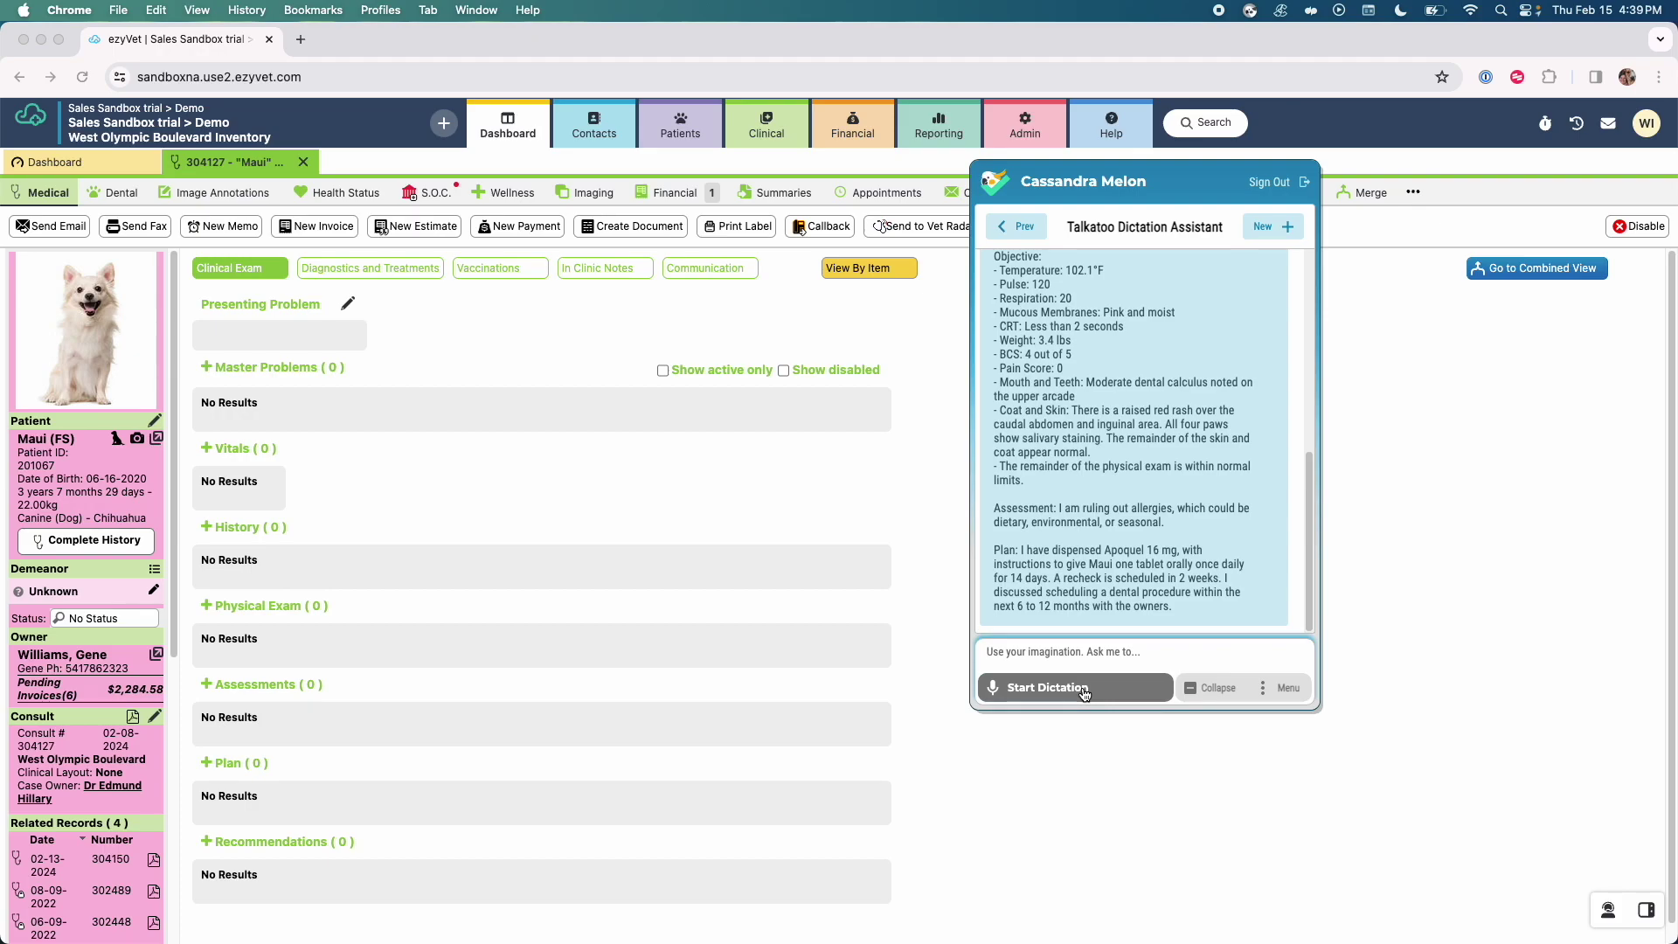
- Scroll up to the generated note's Subjective section on Maui's rash and paw chewing
{"action": "scroll", "coordinate": [1194, 549], "scroll_direction": "up", "scroll_amount": 5}
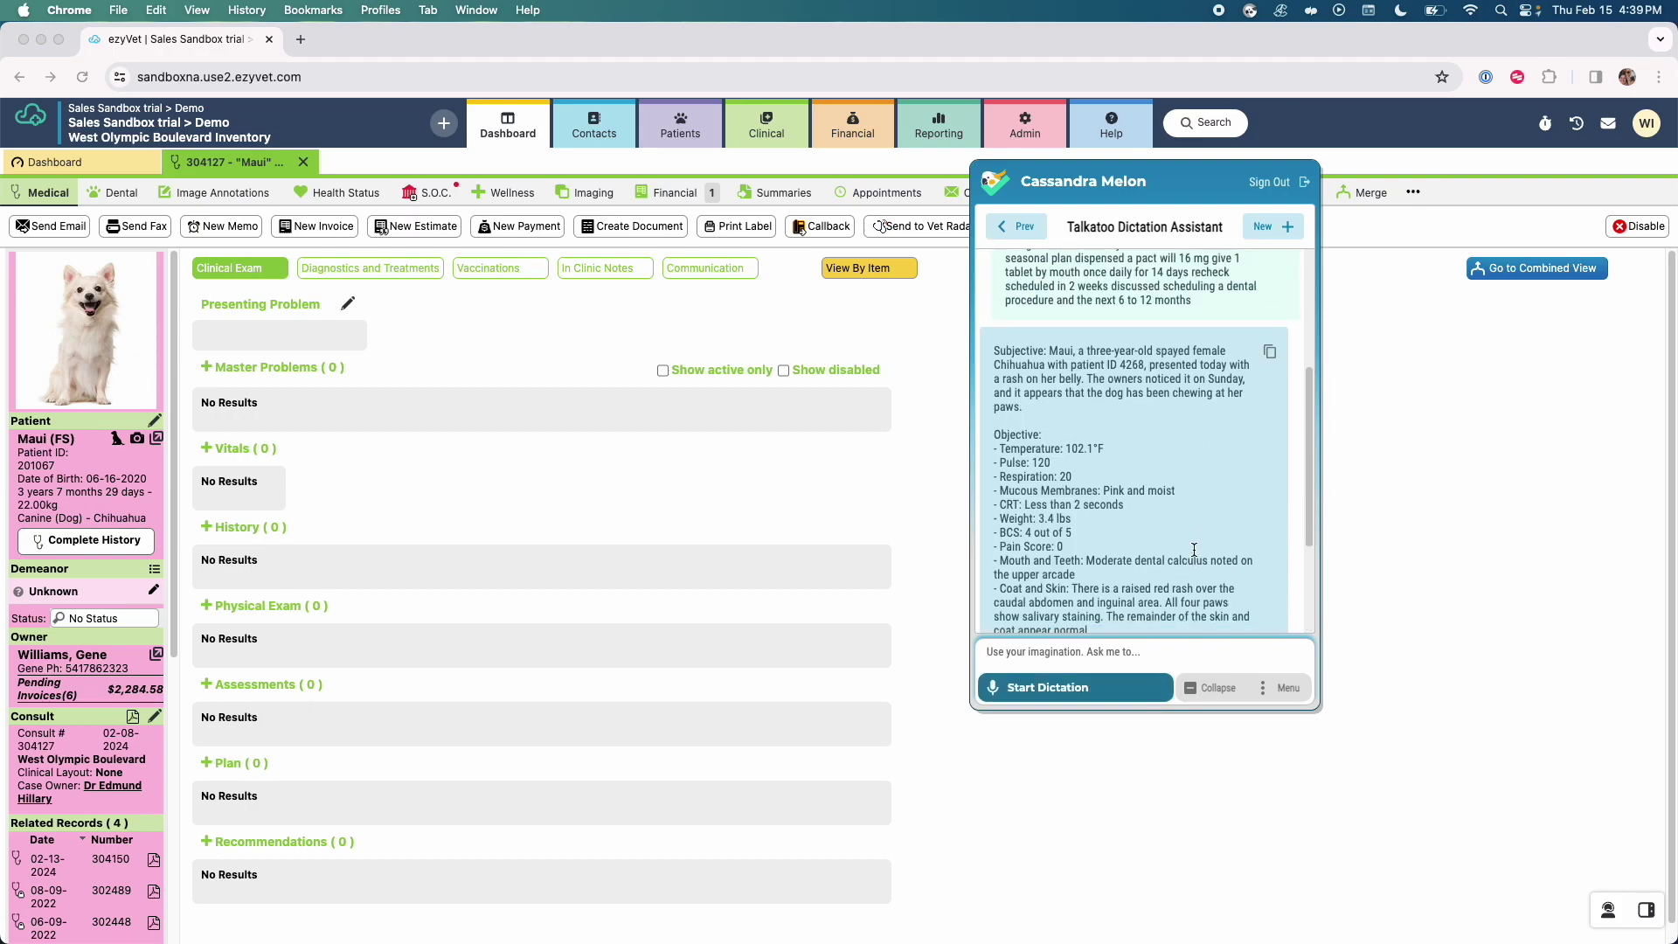
- Review the full SOAP note down to the Apoquel plan and recheck, ending on Objective findings
{"action": "scroll", "coordinate": [1194, 549], "scroll_direction": "down", "scroll_amount": 5}
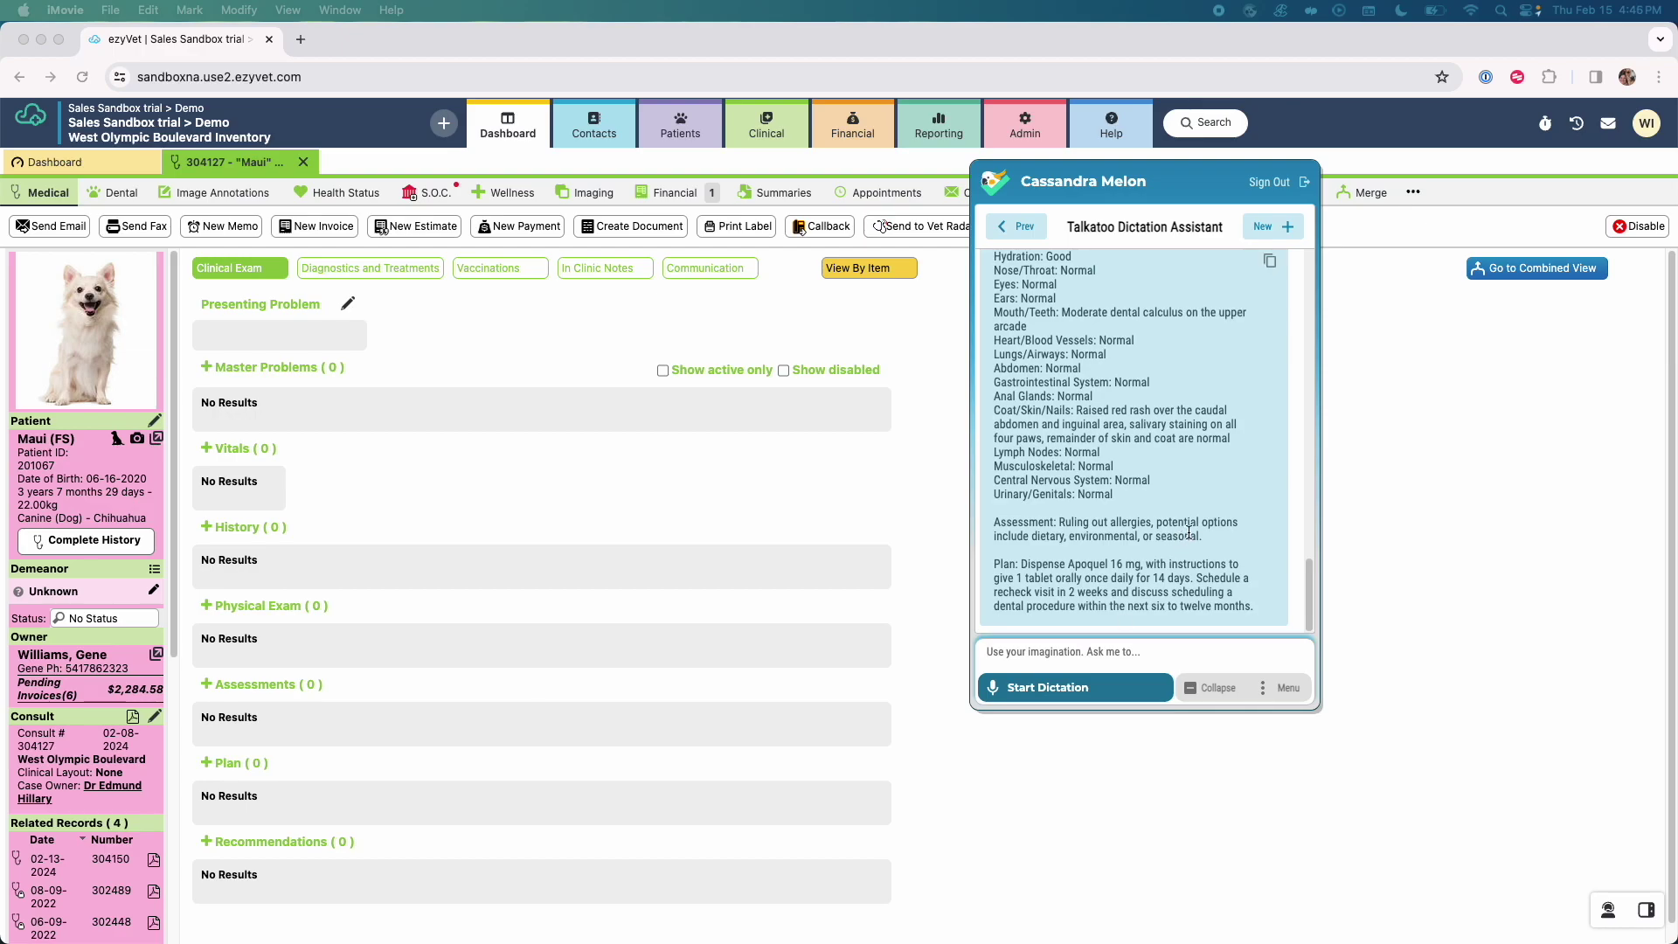
{"action": "scroll", "coordinate": [1187, 531], "scroll_direction": "up", "scroll_amount": 3}
{"action": "scroll", "coordinate": [1187, 530], "scroll_direction": "up", "scroll_amount": 1}
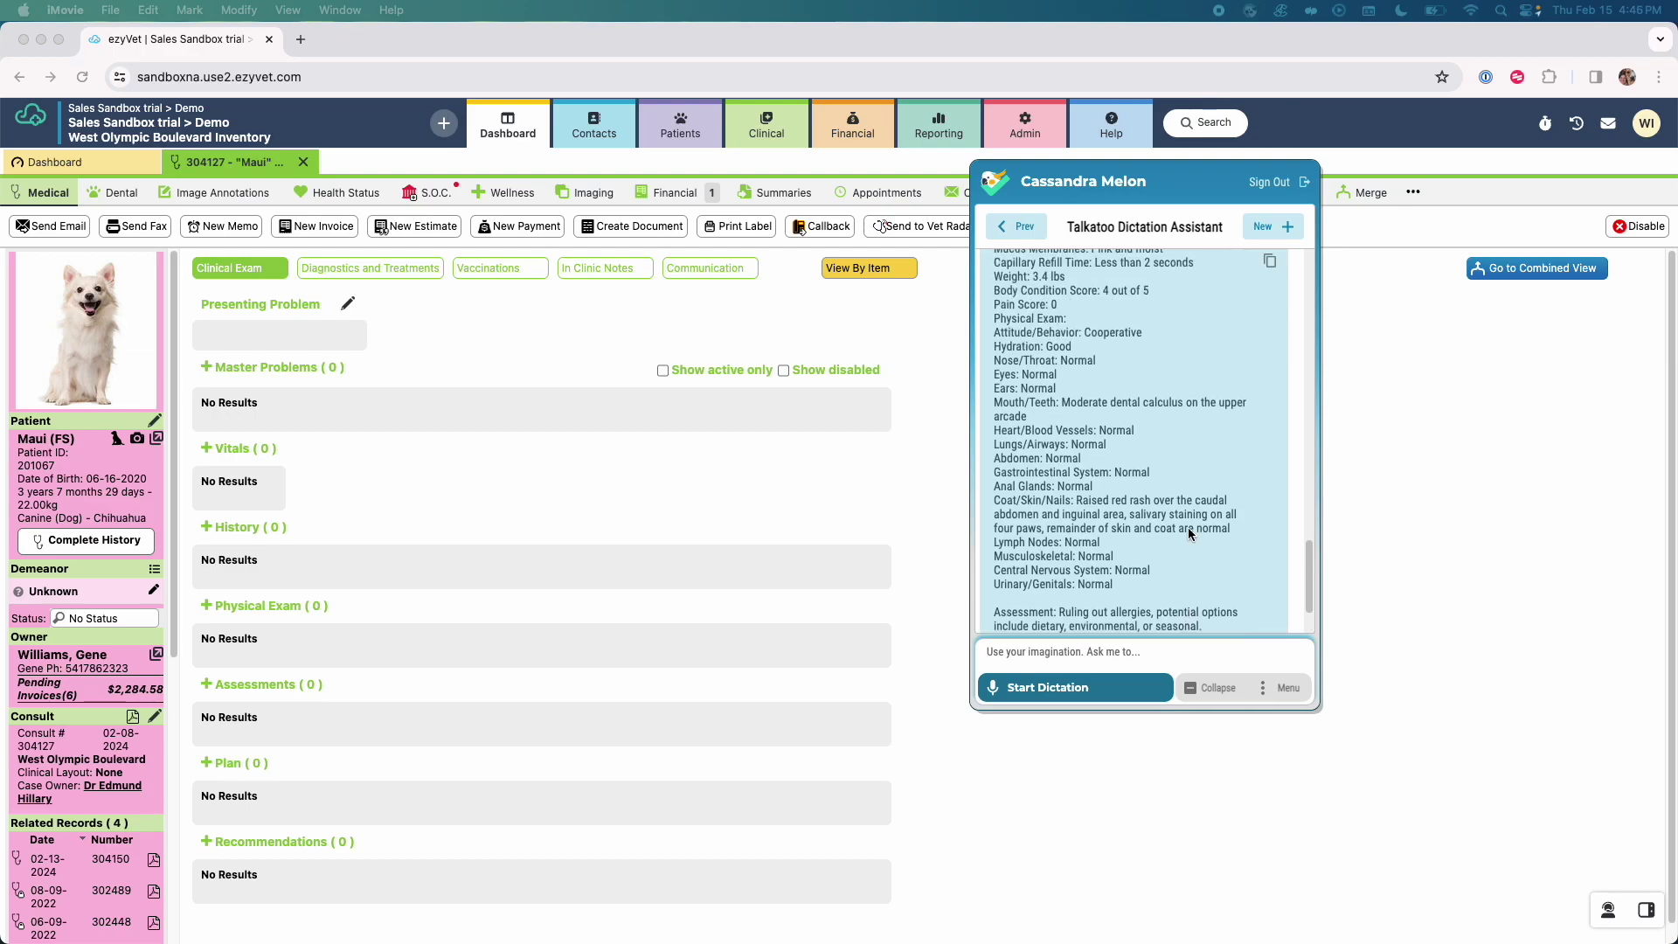
{"action": "scroll", "coordinate": [1188, 527], "scroll_direction": "up", "scroll_amount": 1}
{"action": "scroll", "coordinate": [1189, 527], "scroll_direction": "up", "scroll_amount": 1}
{"action": "scroll", "coordinate": [1189, 529], "scroll_direction": "up", "scroll_amount": 2}
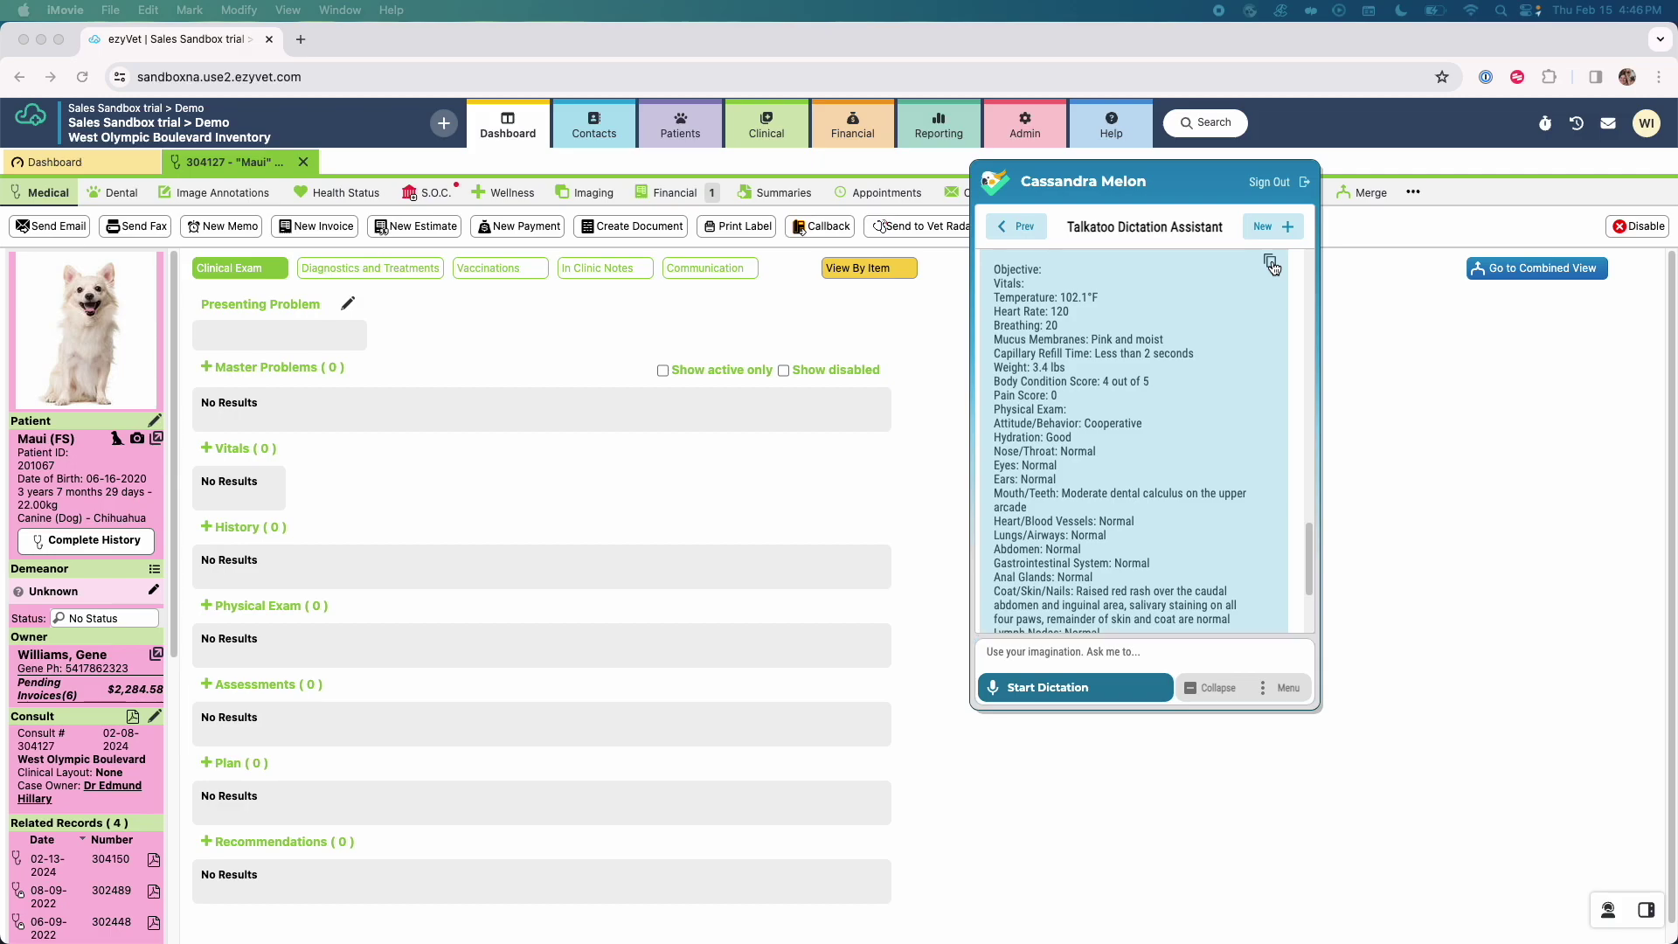
{"action": "left_click", "coordinate": [297, 341]}
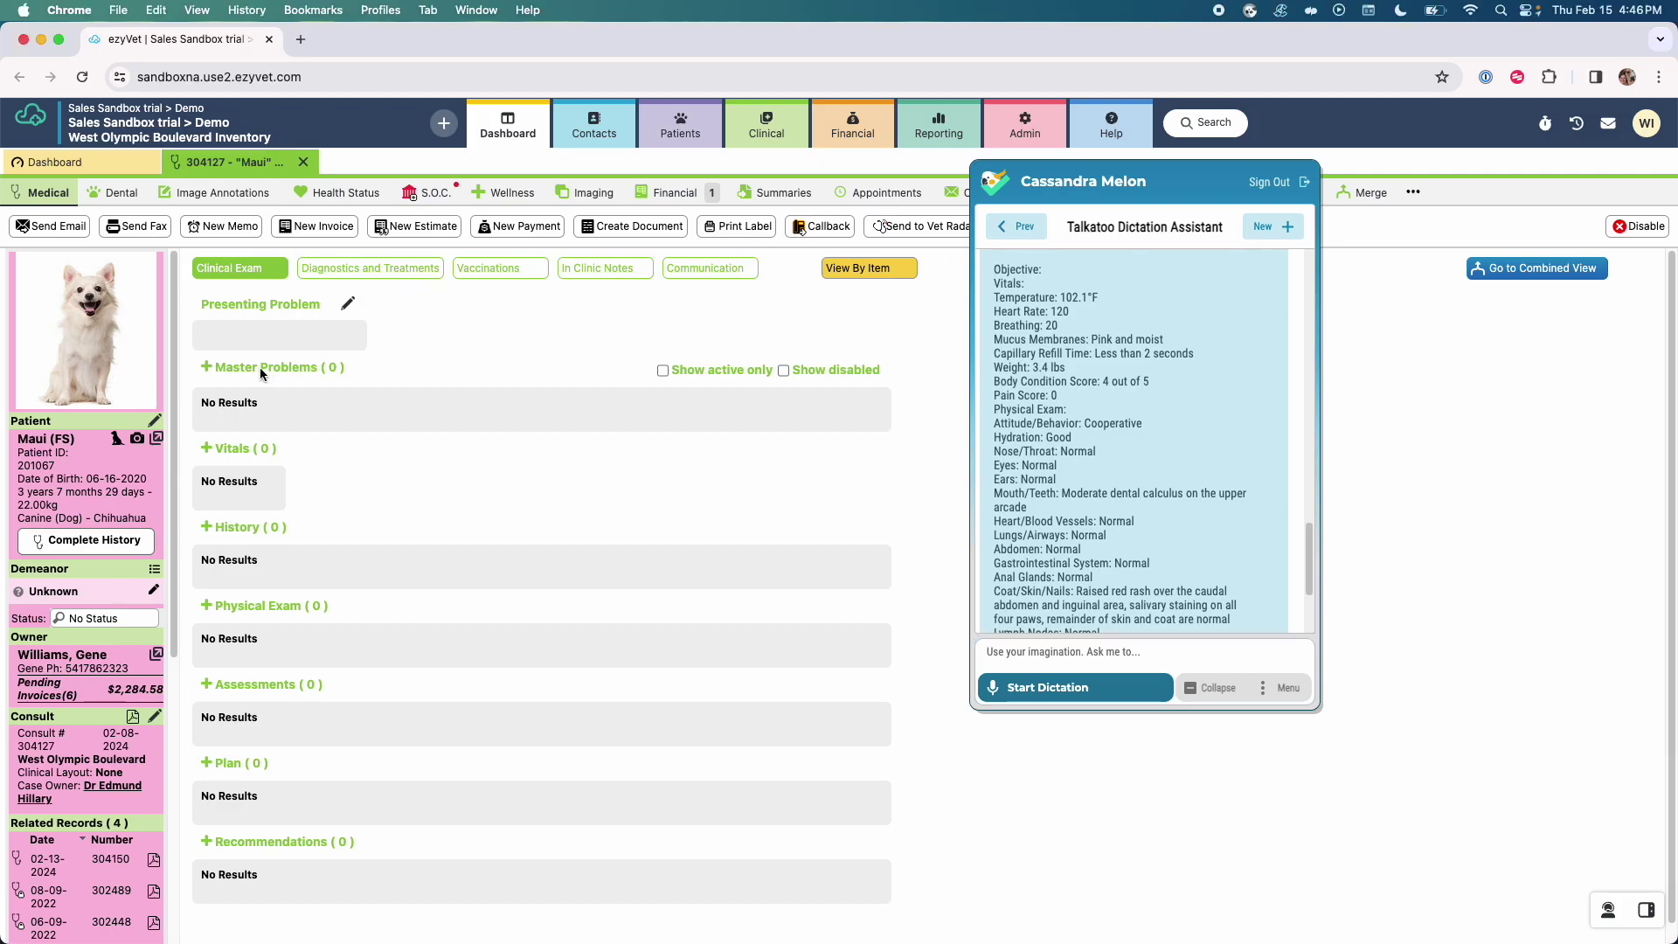
- Add a new physical exam to Maui's record with the SOAP note pasted into Comments
{"action": "left_click", "coordinate": [204, 609]}
{"action": "left_click", "coordinate": [644, 470]}
{"action": "key", "text": "super+v"}
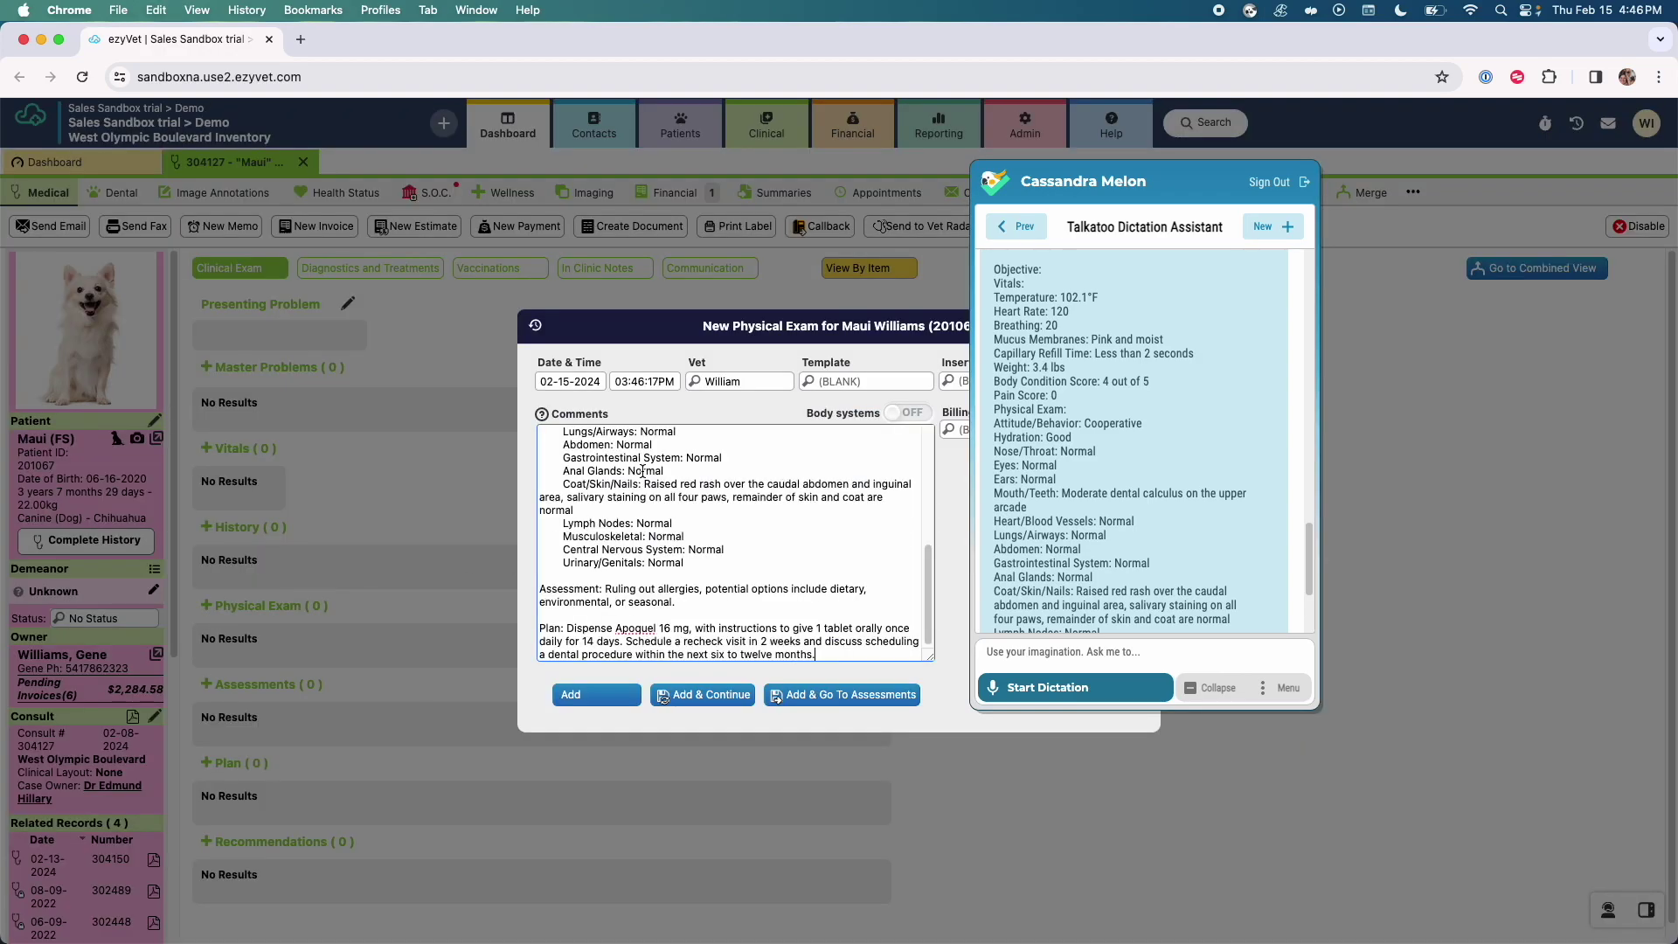
{"action": "left_click", "coordinate": [584, 695]}
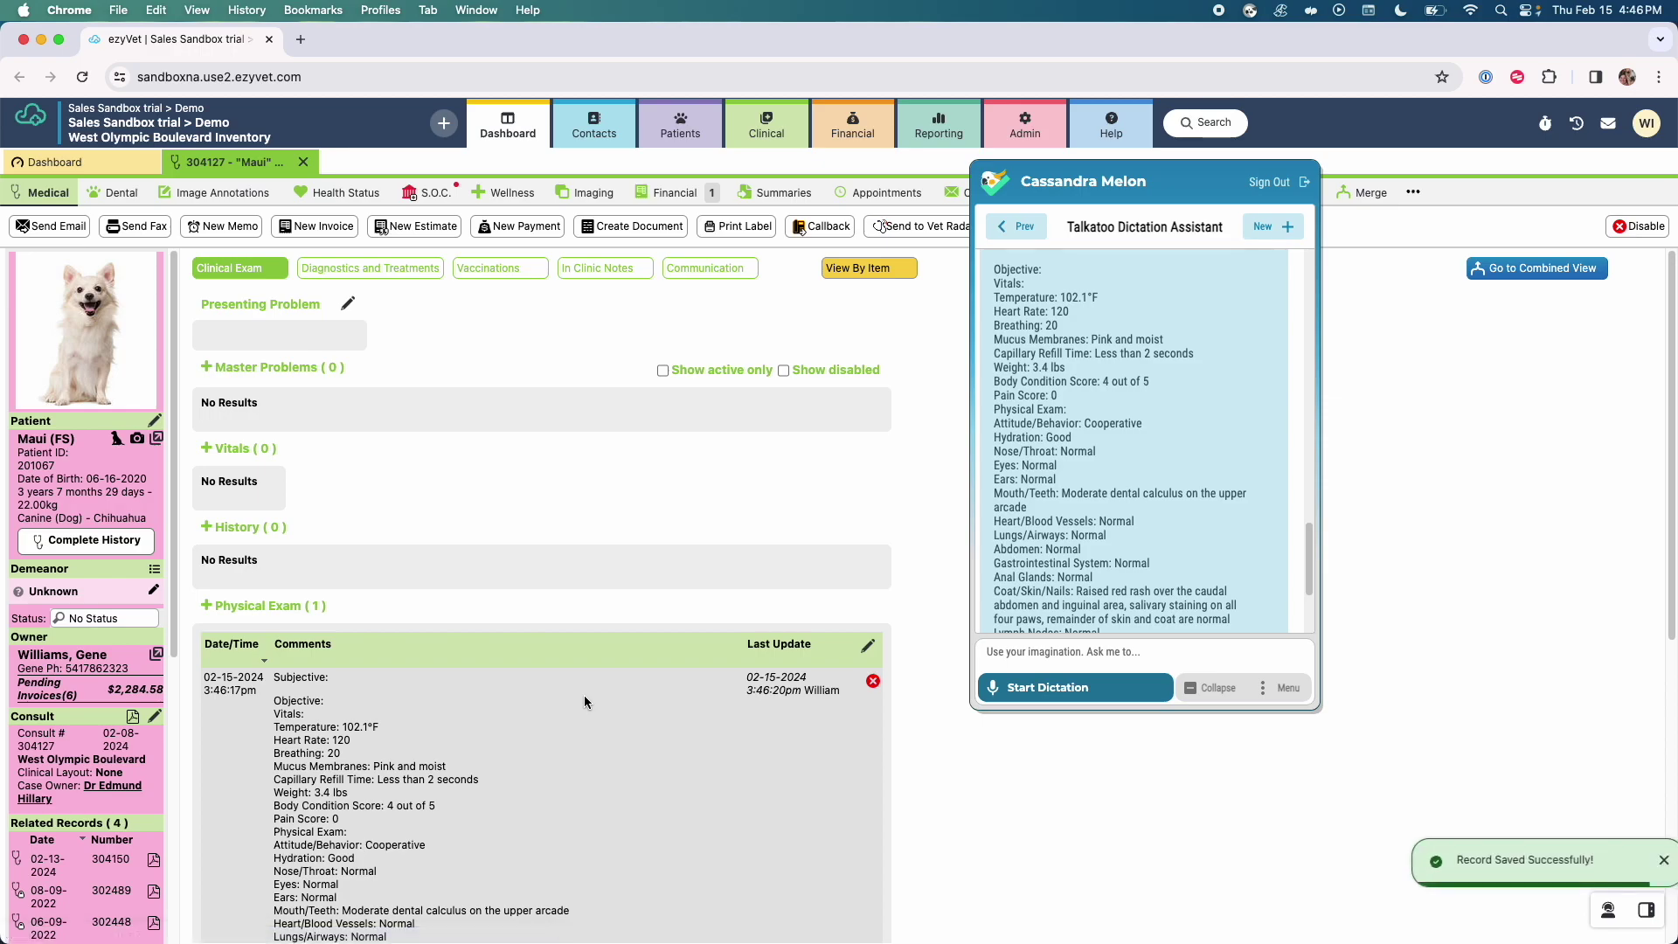
{"action": "scroll", "coordinate": [585, 694], "scroll_direction": "down", "scroll_amount": 10}
{"action": "scroll", "coordinate": [1137, 525], "scroll_direction": "down", "scroll_amount": 3}
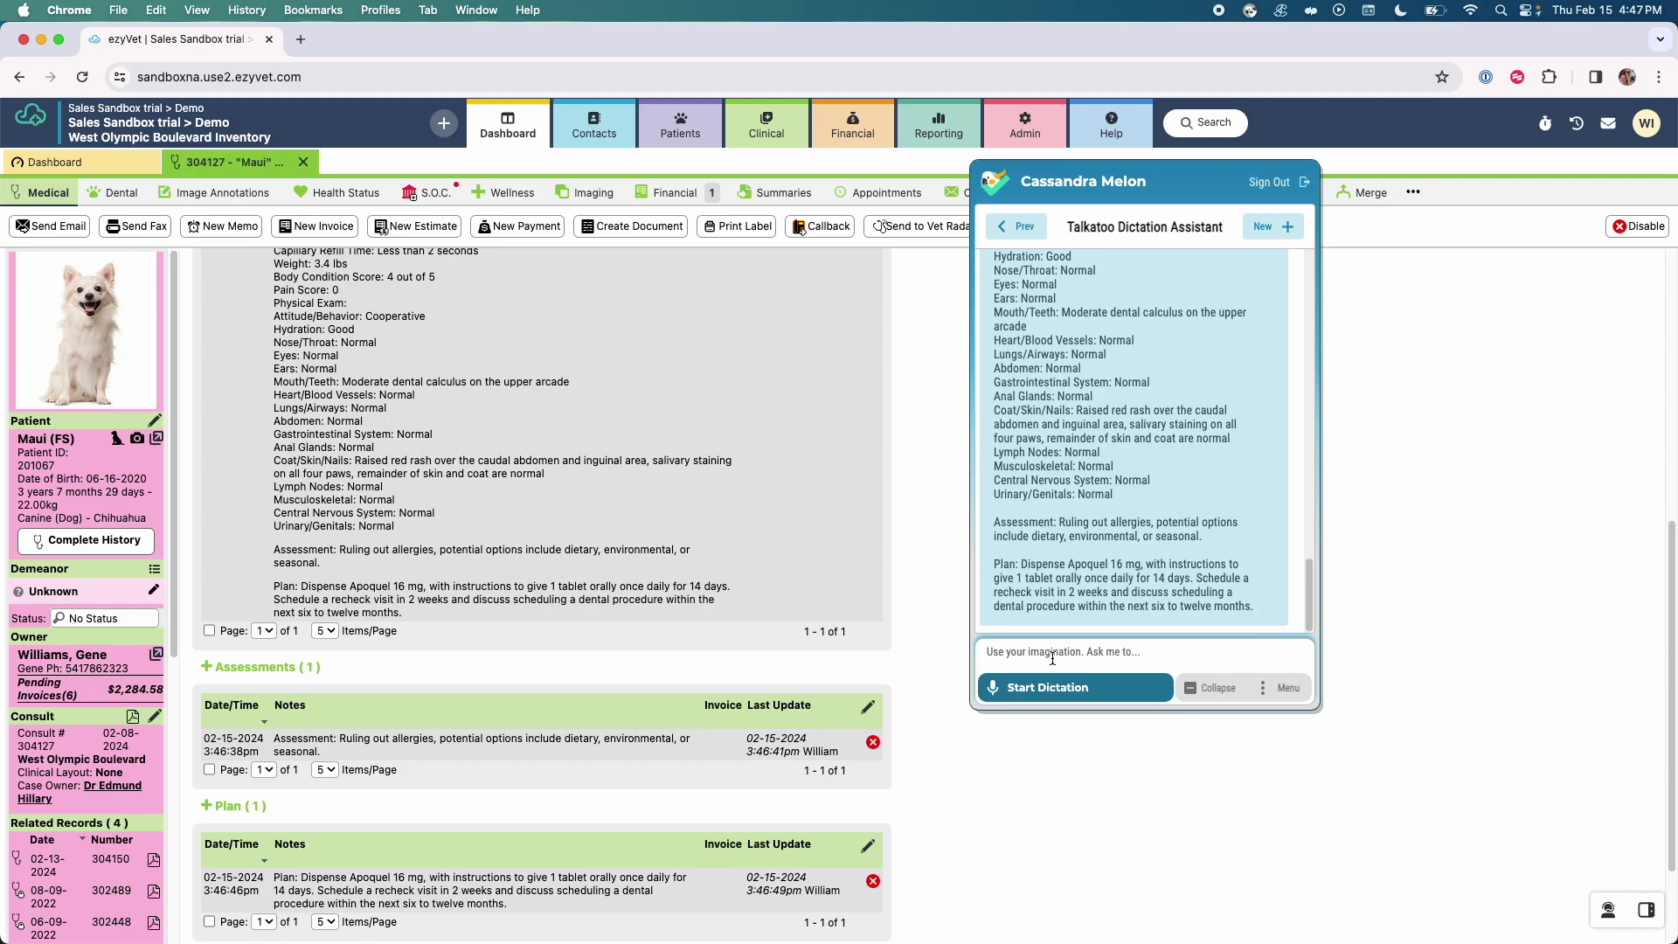
{"action": "left_click", "coordinate": [1052, 658]}
- Dictate and send a request for an owner email summarising Maui's exam and offering dental booking
{"action": "key", "text": "ctrl+space"}
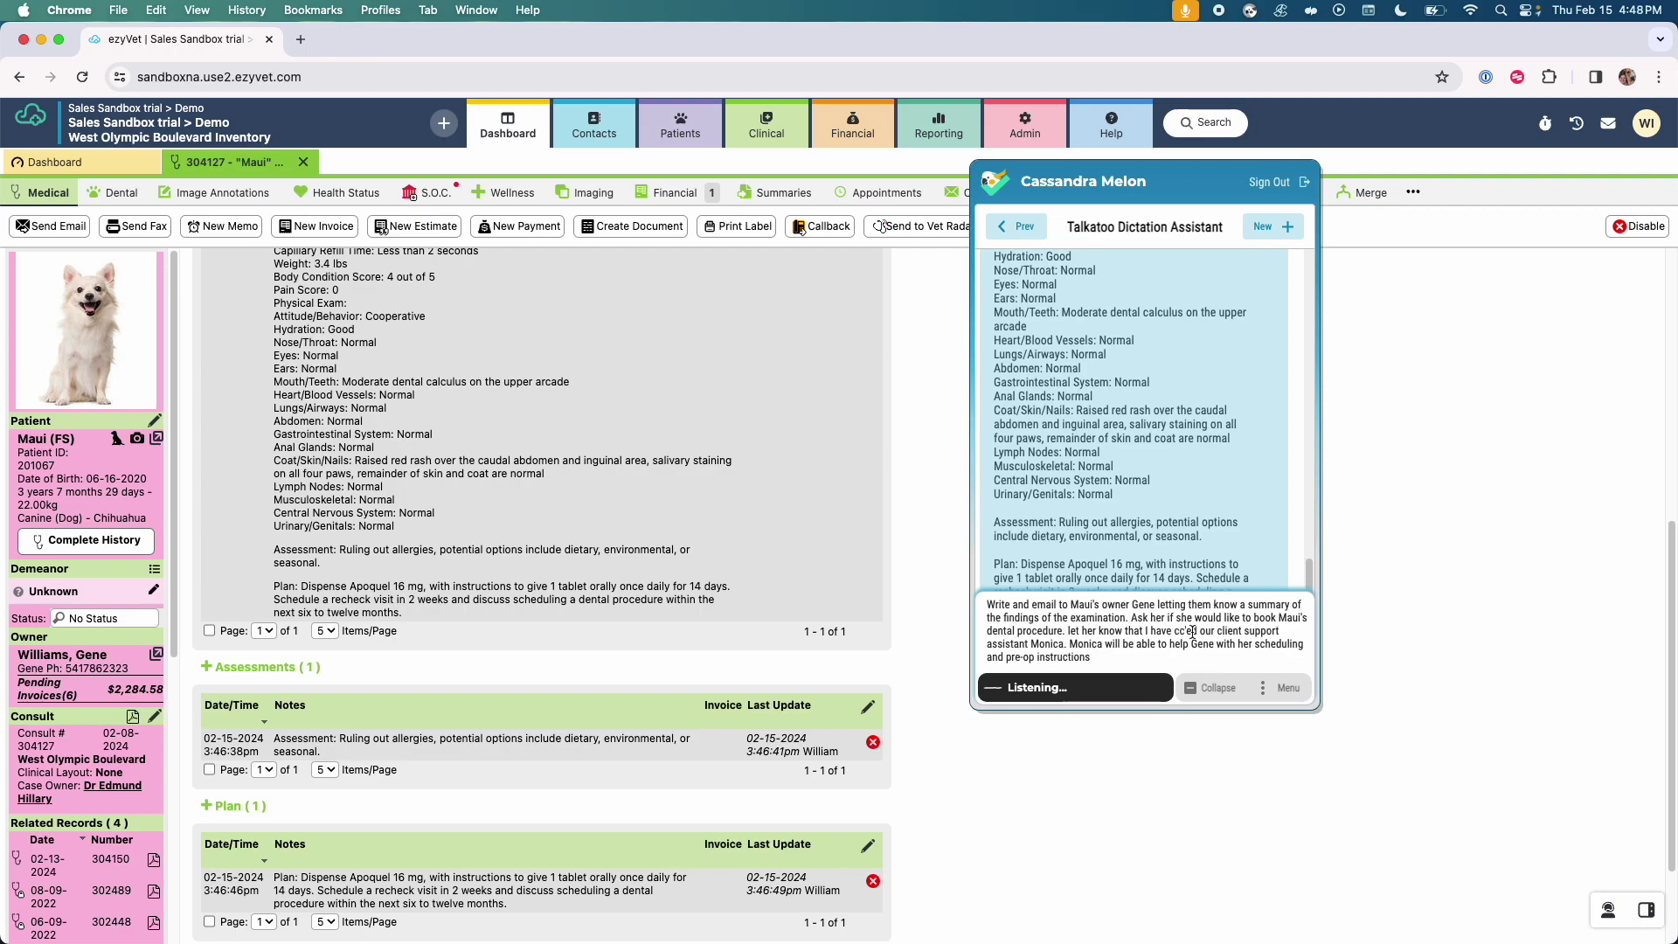
{"action": "key", "text": "Return"}
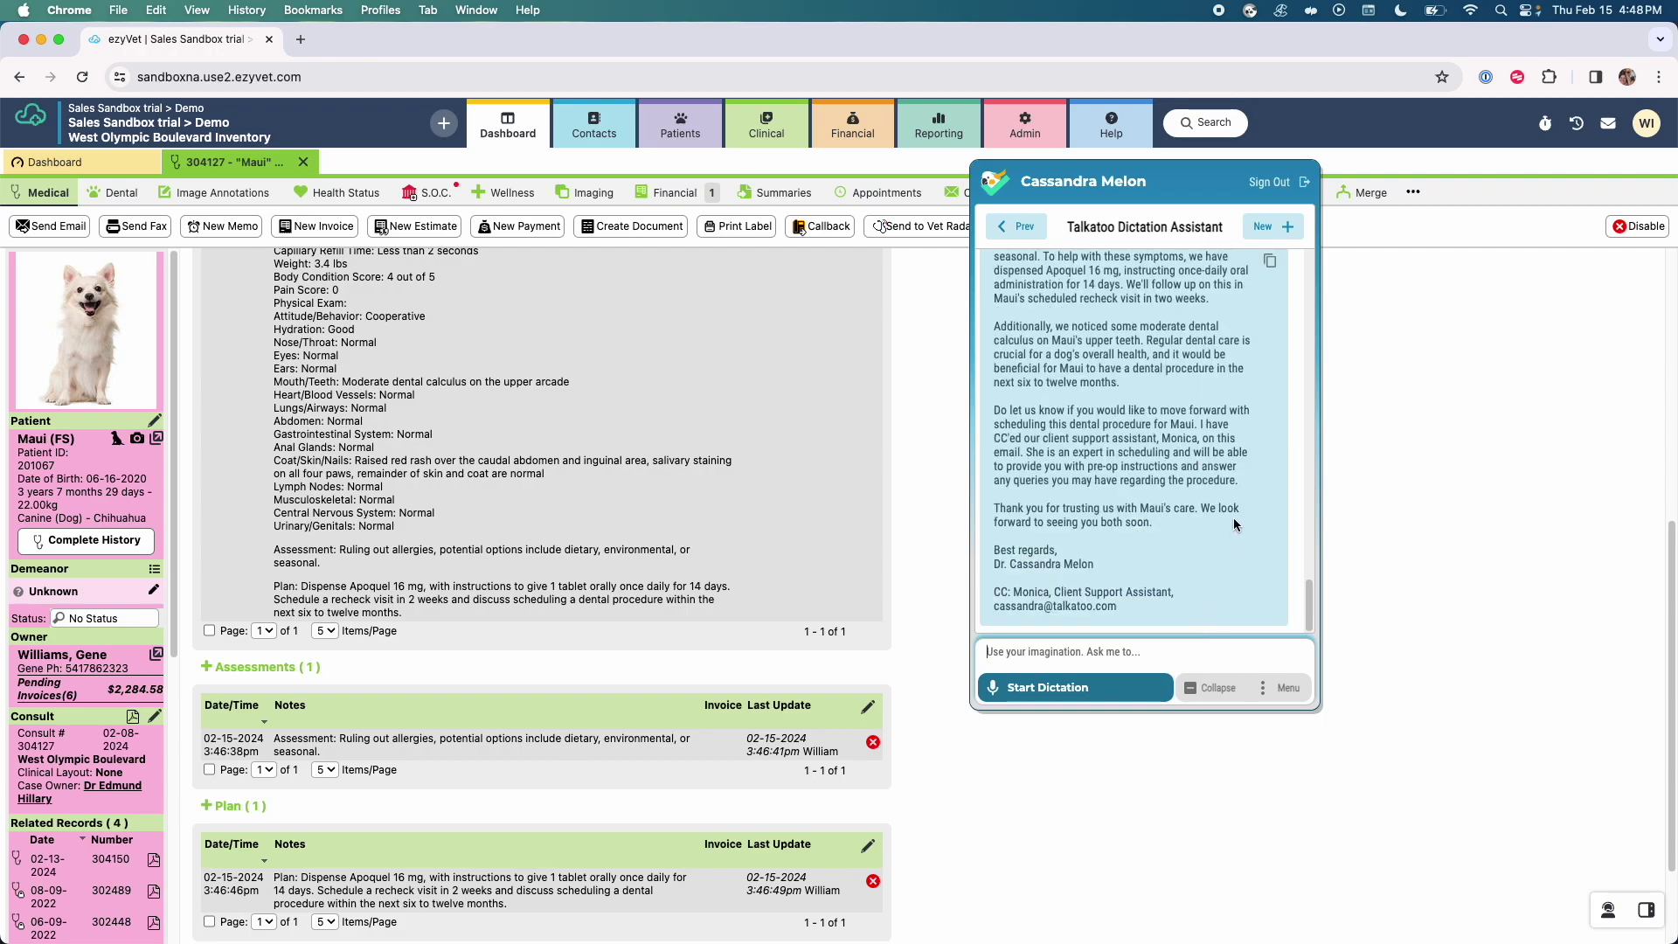
{"action": "scroll", "coordinate": [1235, 522], "scroll_direction": "up", "scroll_amount": 2}
{"action": "scroll", "coordinate": [1235, 522], "scroll_direction": "up", "scroll_amount": 1}
{"action": "scroll", "coordinate": [1235, 521], "scroll_direction": "up", "scroll_amount": 2}
{"action": "scroll", "coordinate": [1235, 522], "scroll_direction": "up", "scroll_amount": 1}
{"action": "scroll", "coordinate": [1235, 522], "scroll_direction": "up", "scroll_amount": 2}
{"action": "scroll", "coordinate": [1235, 521], "scroll_direction": "up", "scroll_amount": 1}
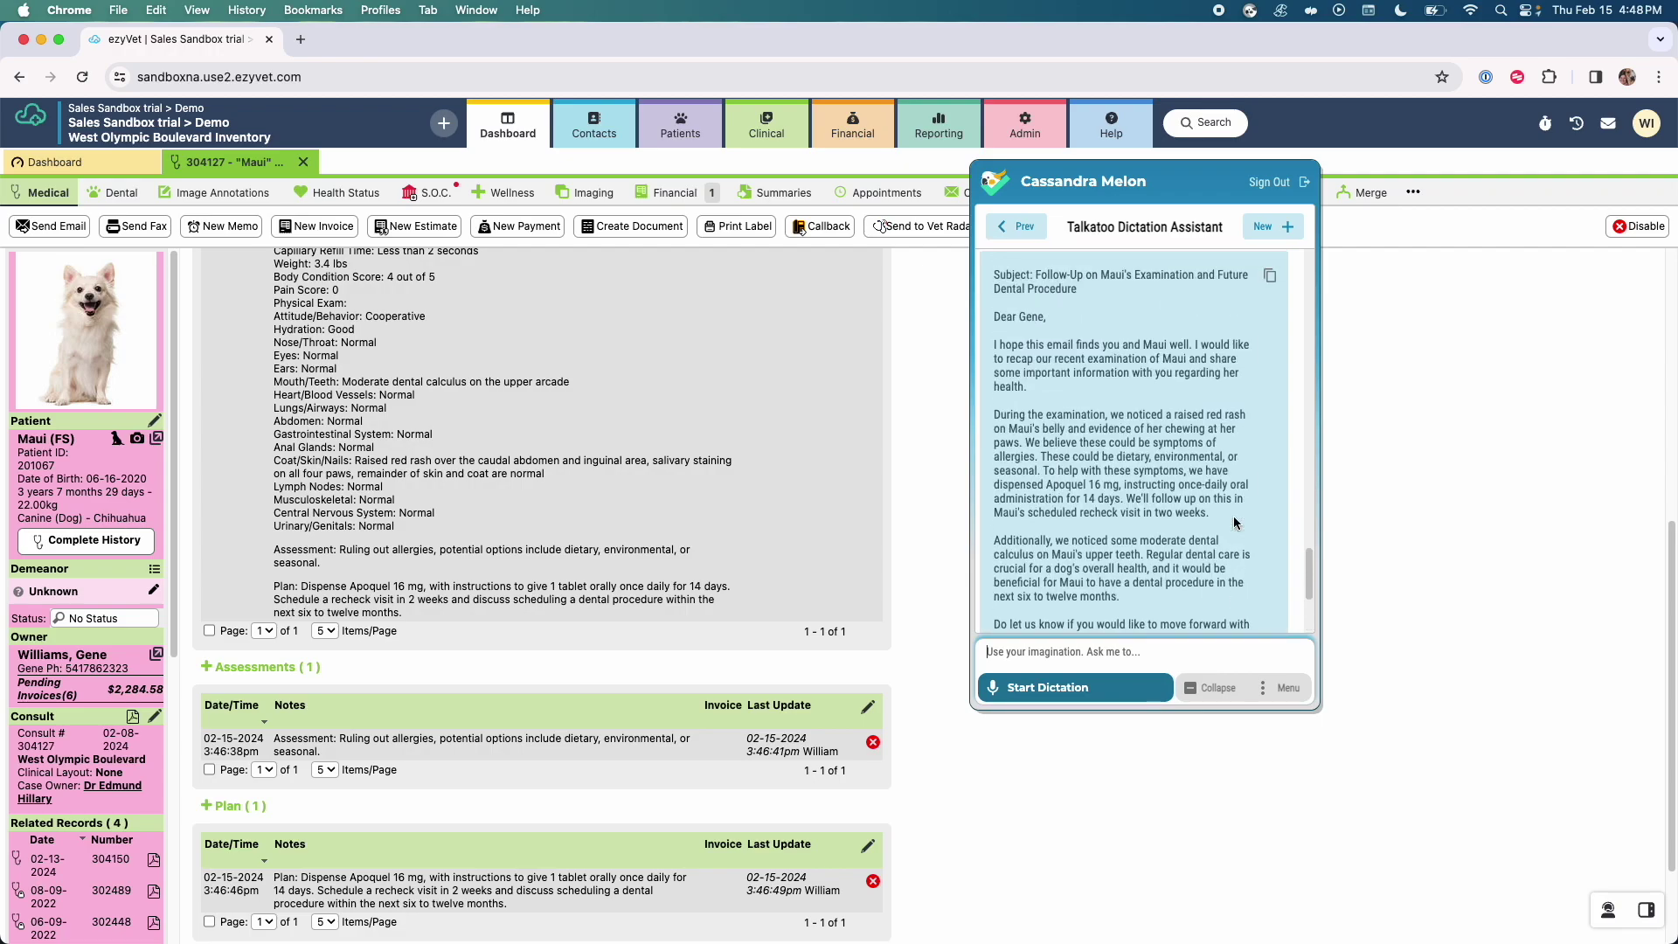
{"action": "scroll", "coordinate": [1235, 522], "scroll_direction": "down", "scroll_amount": 5}
{"action": "left_click", "coordinate": [1136, 687]}
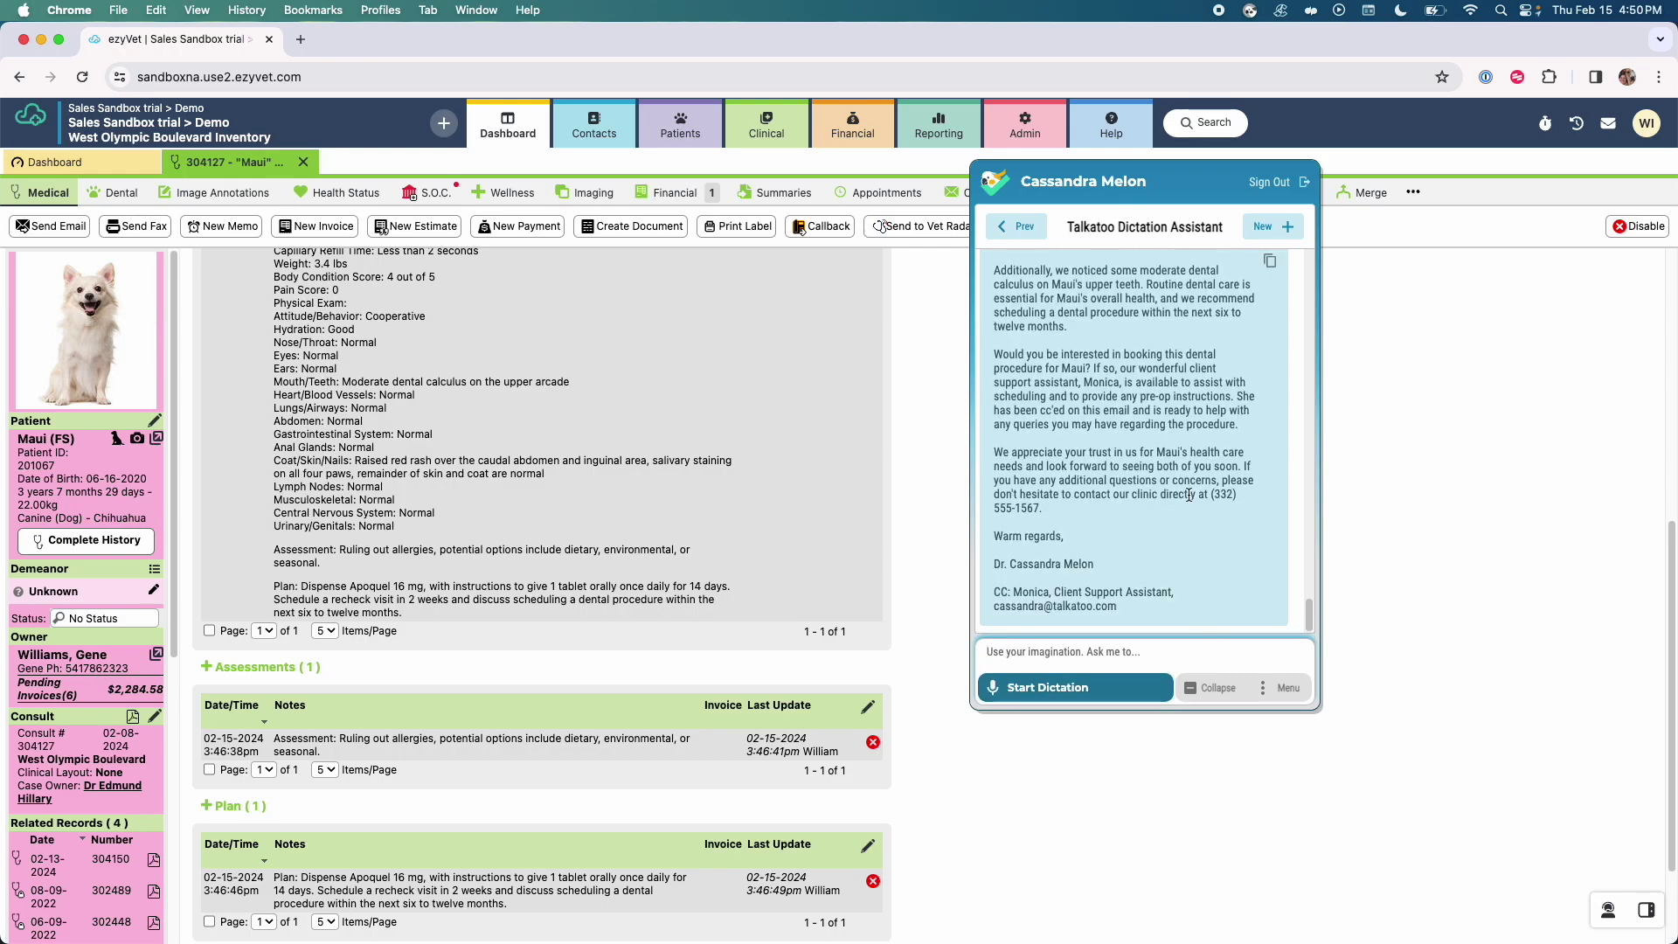
- Scroll up through the revised owner email that now includes the clinic phone number
{"action": "scroll", "coordinate": [1187, 488], "scroll_direction": "up", "scroll_amount": 3}
{"action": "scroll", "coordinate": [1187, 487], "scroll_direction": "up", "scroll_amount": 1}
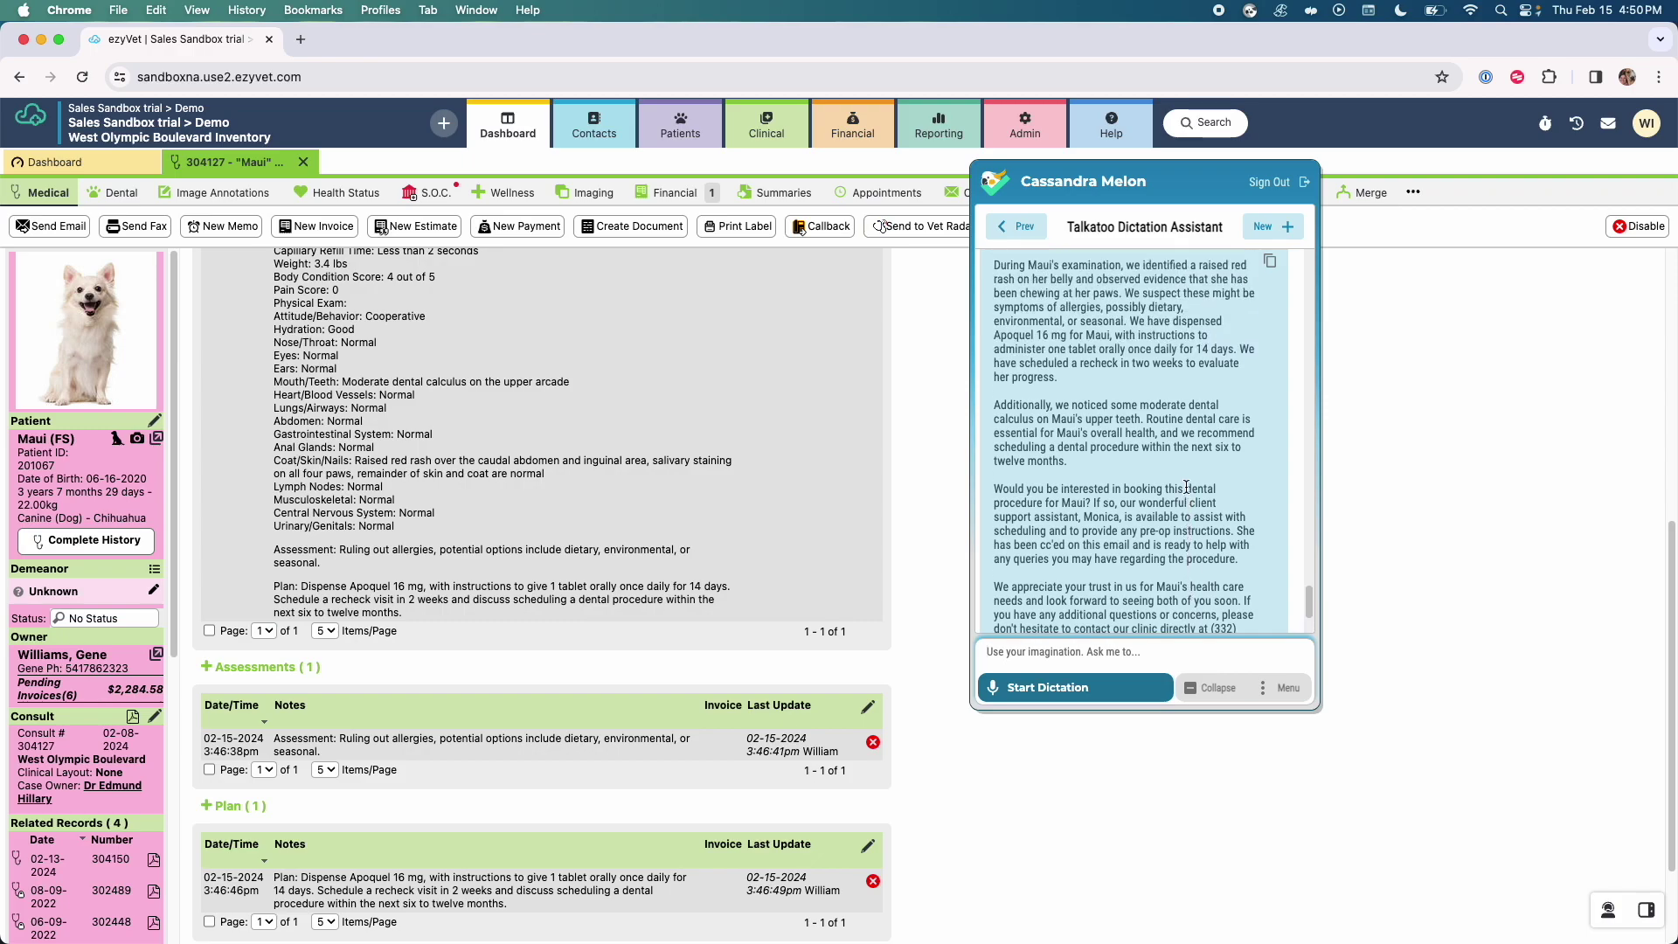
{"action": "scroll", "coordinate": [1187, 487], "scroll_direction": "up", "scroll_amount": 1}
{"action": "scroll", "coordinate": [1186, 487], "scroll_direction": "up", "scroll_amount": 1}
{"action": "scroll", "coordinate": [1185, 487], "scroll_direction": "up", "scroll_amount": 1}
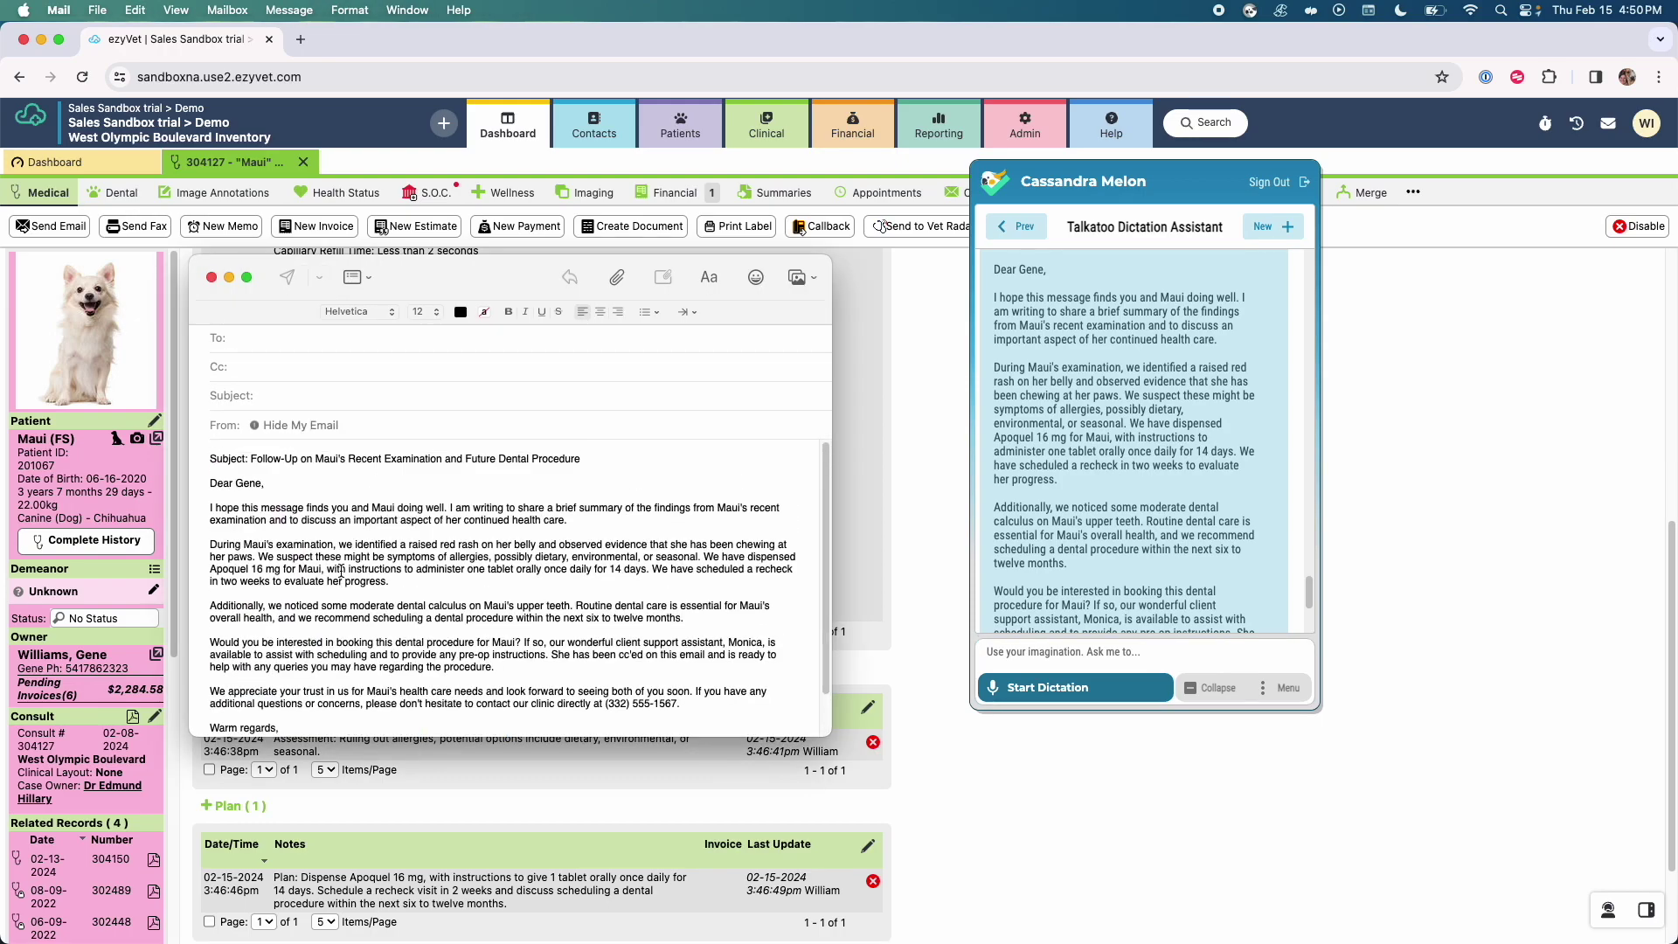
- Copy the follow-up subject line into the Mail Subject field and delete it from the body
{"action": "scroll", "coordinate": [341, 570], "scroll_direction": "down", "scroll_amount": 1}
{"action": "left_click_drag", "start_coordinate": [583, 448], "coordinate": [184, 450]}
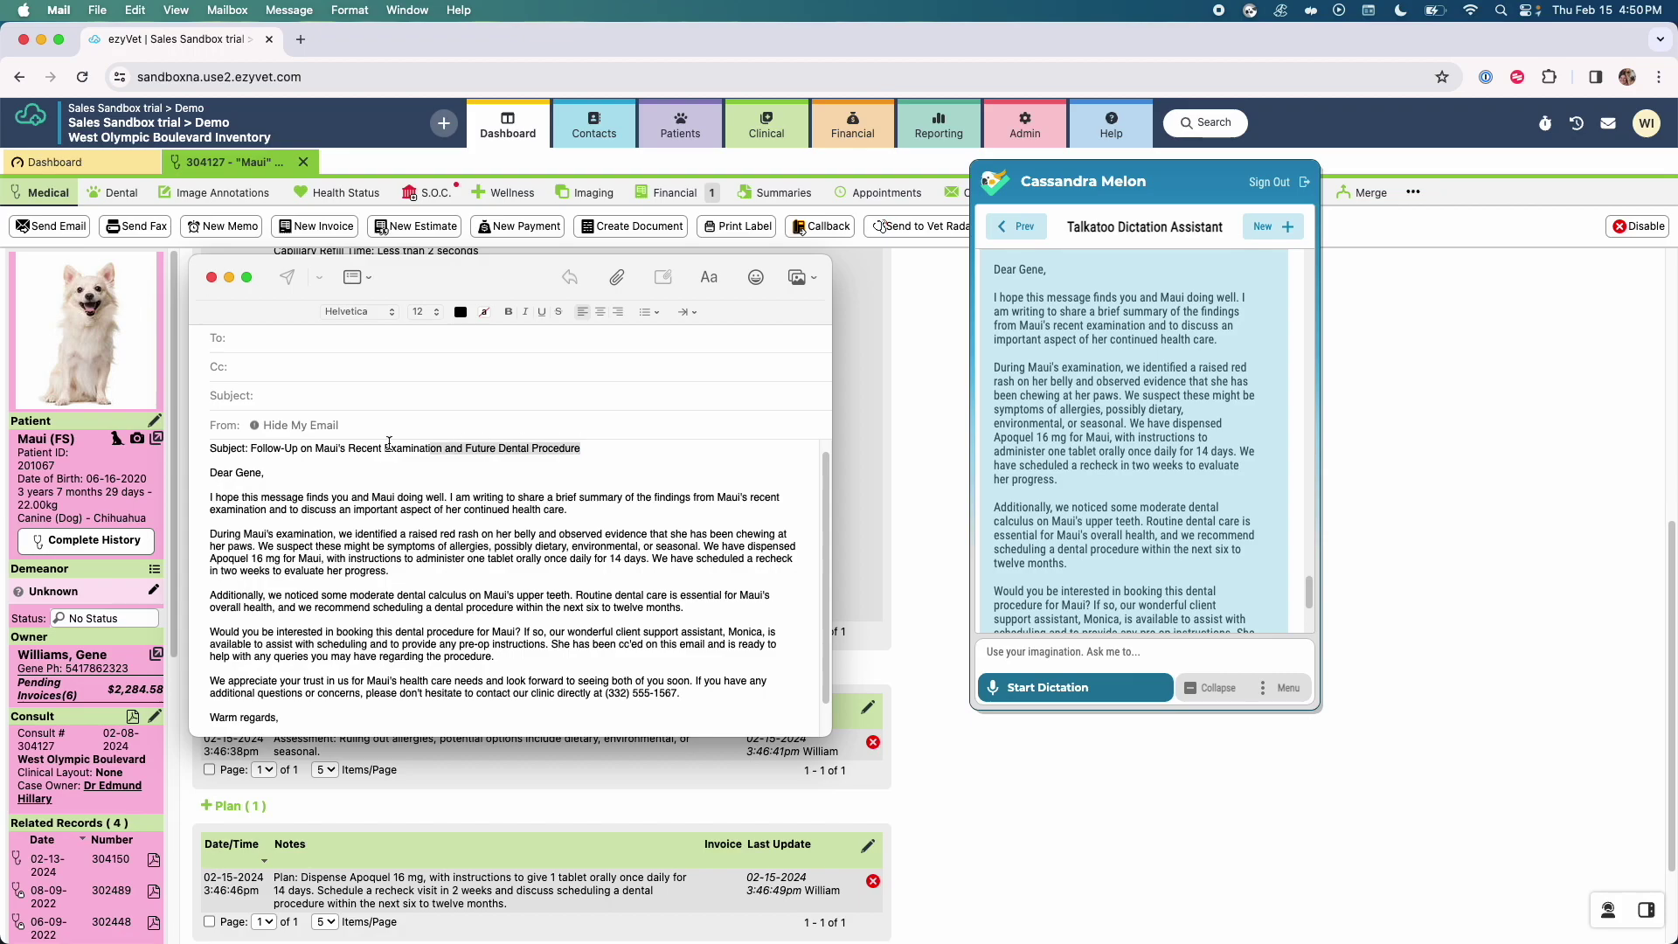
{"action": "key", "text": "super+c"}
{"action": "left_click", "coordinate": [296, 395]}
{"action": "key", "text": "super+v"}
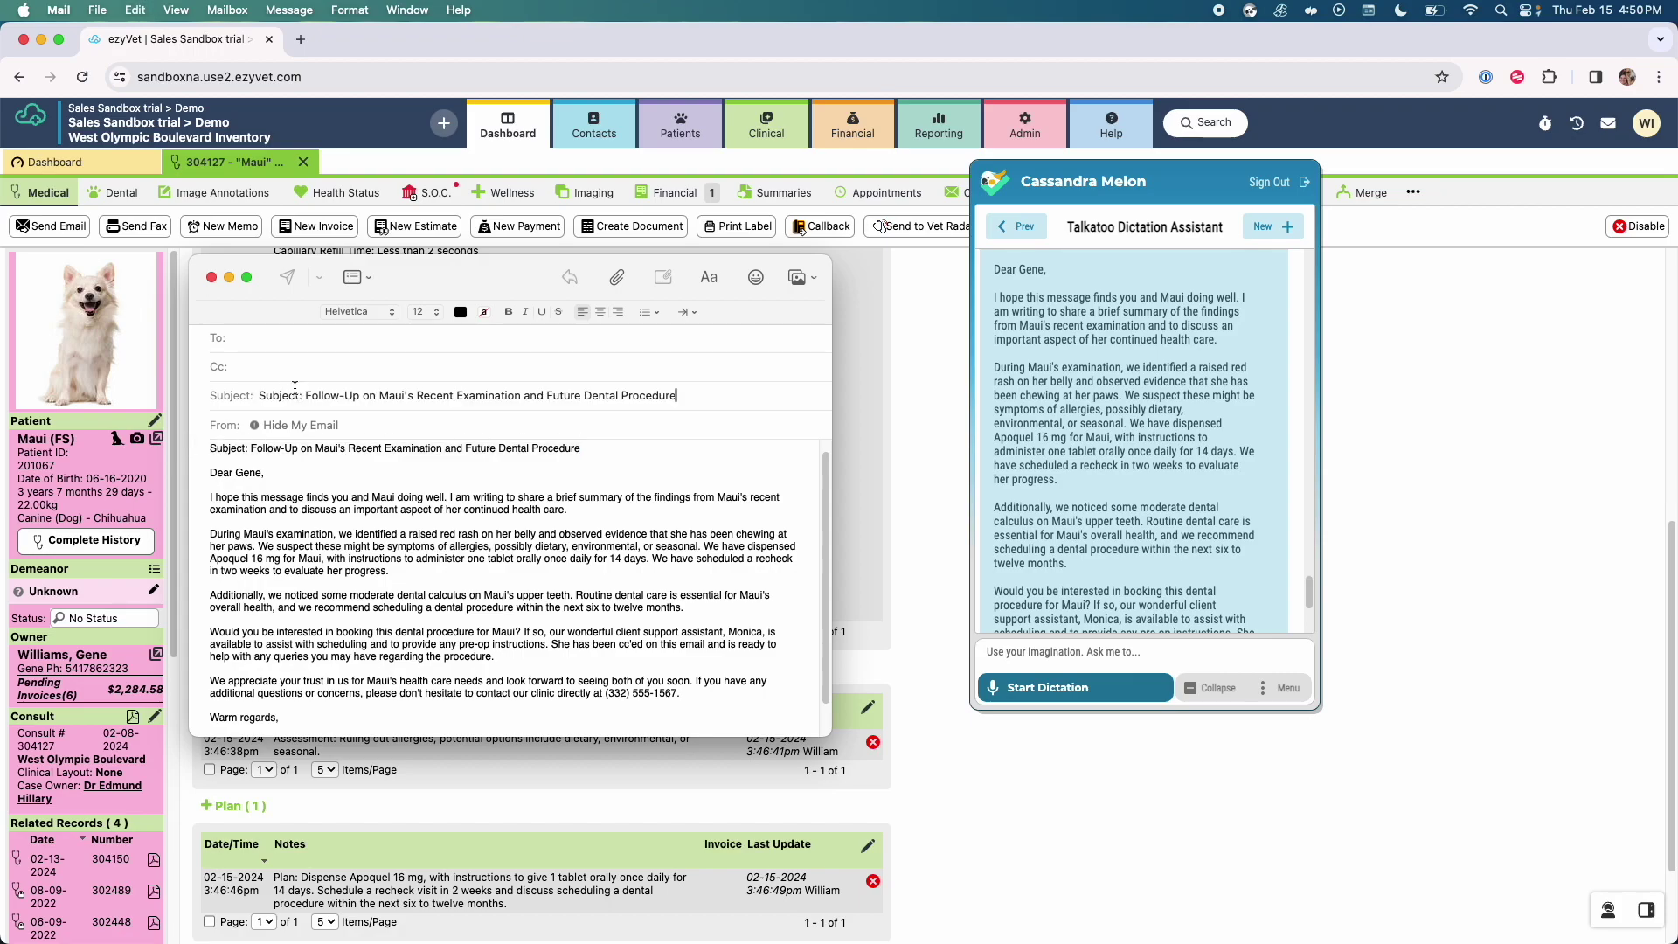
{"action": "left_click_drag", "start_coordinate": [606, 448], "coordinate": [149, 449]}
{"action": "key", "text": "BackSpace"}
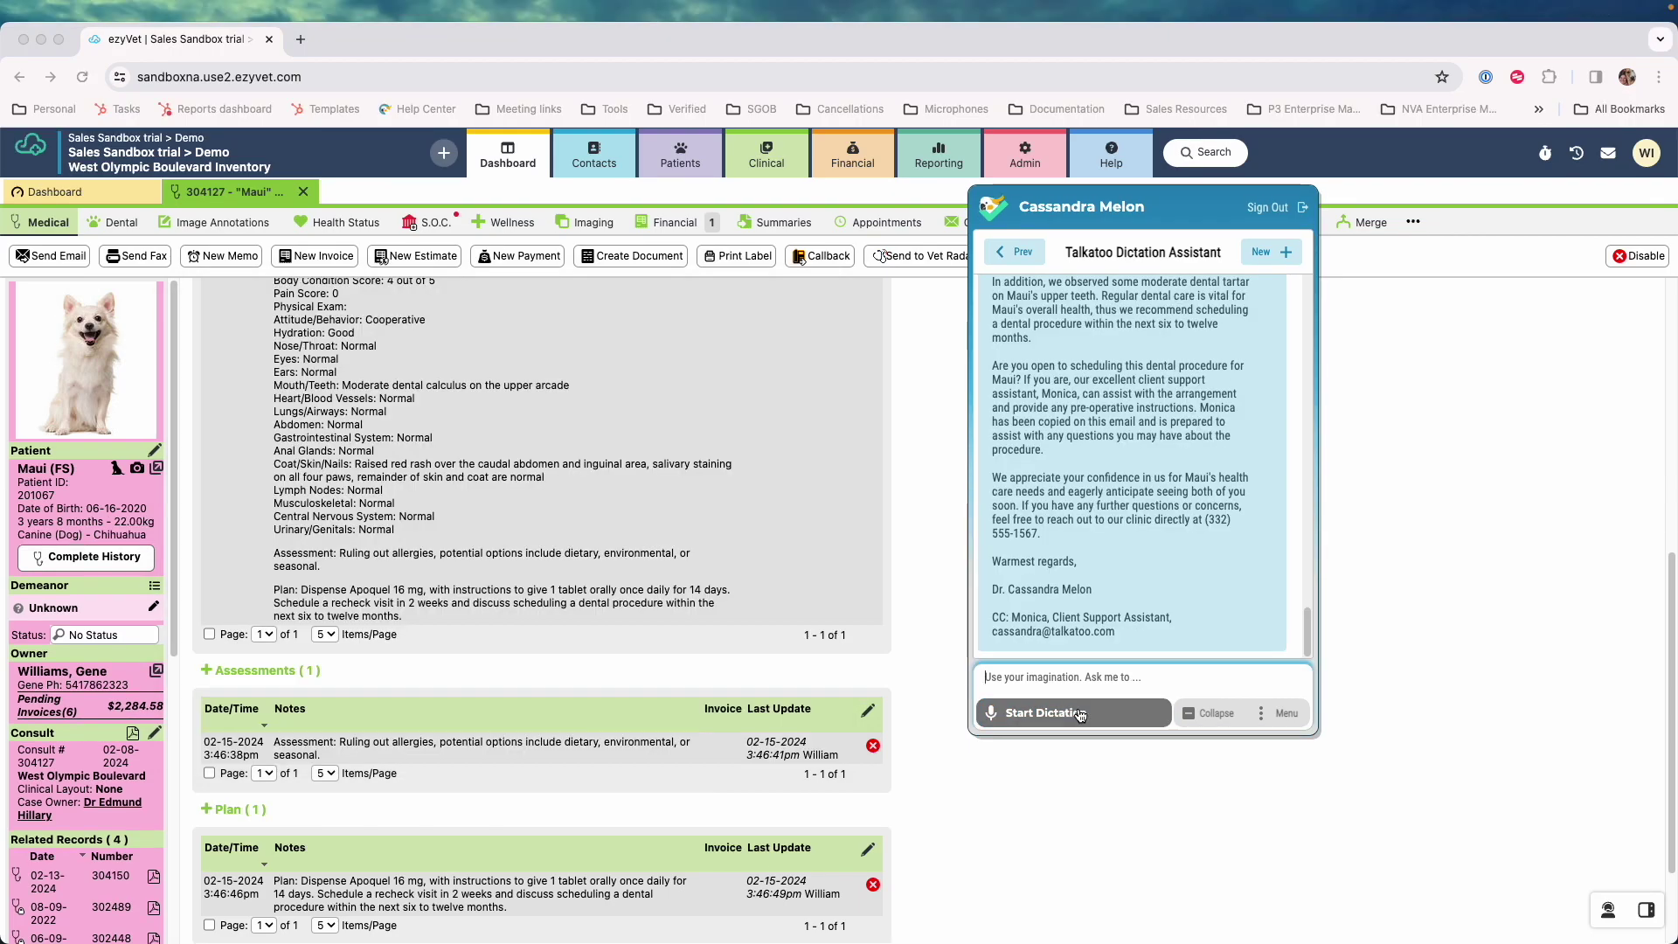
- Dictate and send a request to rewrite Maui's owner email in Spanish
{"action": "left_click", "coordinate": [1081, 714]}
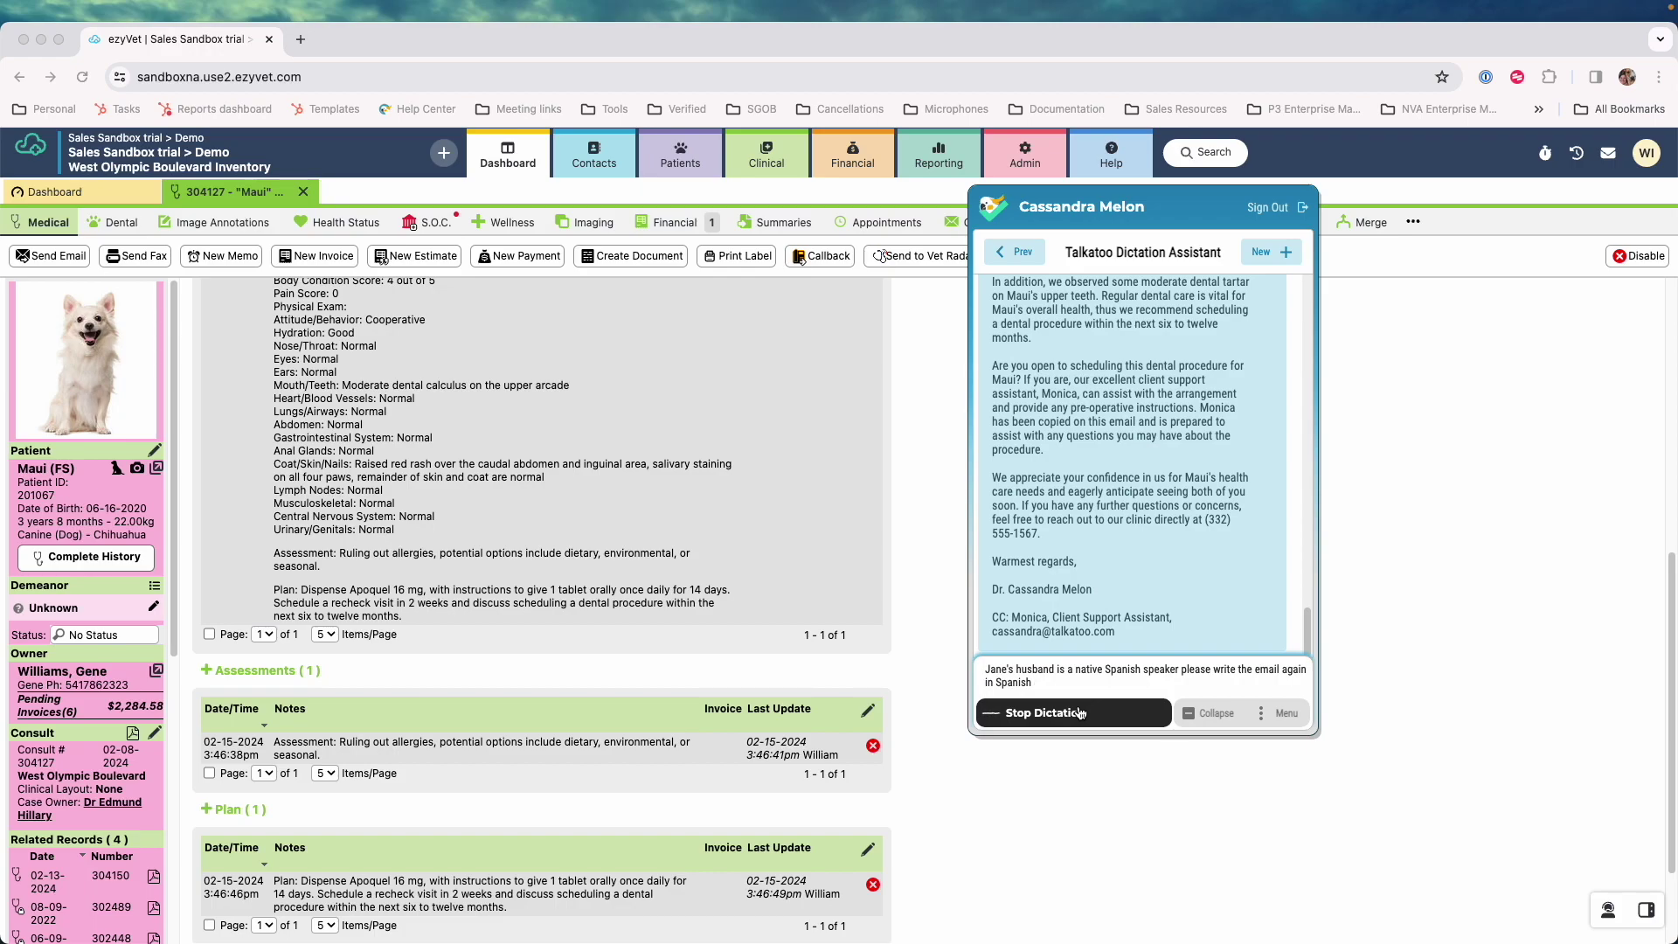
{"action": "left_click", "coordinate": [1080, 713]}
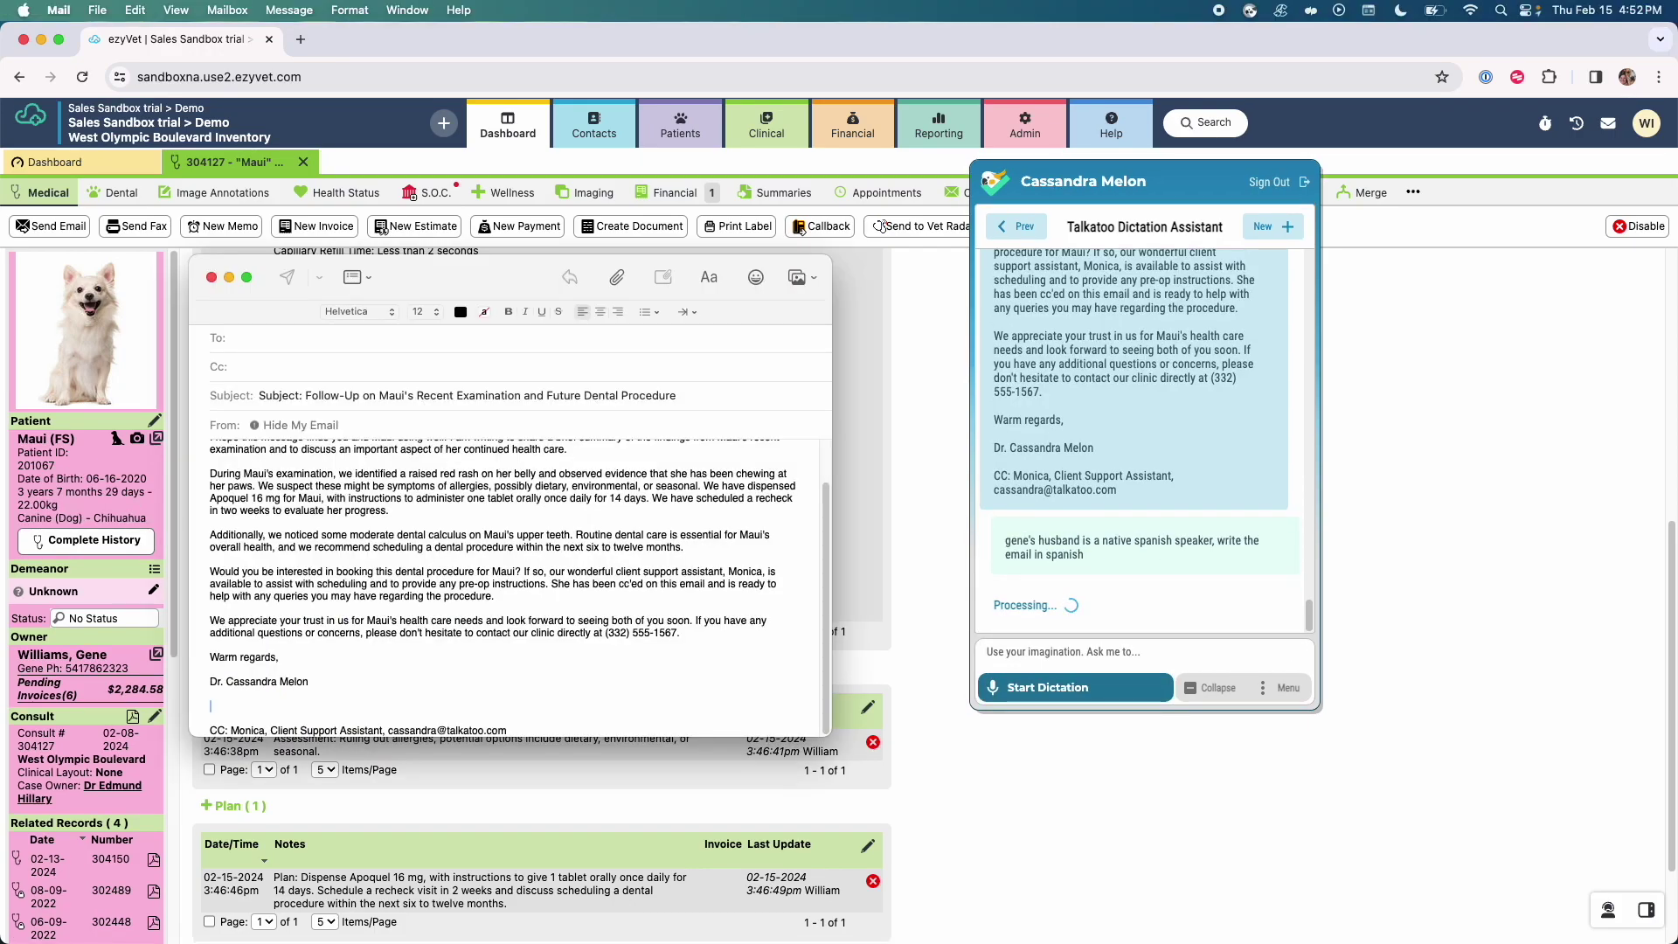
- Scroll through the Spanish rewrite of the owner email to its sign-off
{"action": "scroll", "coordinate": [1193, 605], "scroll_direction": "up", "scroll_amount": 2}
{"action": "scroll", "coordinate": [1197, 602], "scroll_direction": "up", "scroll_amount": 2}
{"action": "scroll", "coordinate": [1197, 602], "scroll_direction": "up", "scroll_amount": 2}
{"action": "scroll", "coordinate": [1196, 602], "scroll_direction": "up", "scroll_amount": 2}
{"action": "scroll", "coordinate": [1196, 603], "scroll_direction": "up", "scroll_amount": 2}
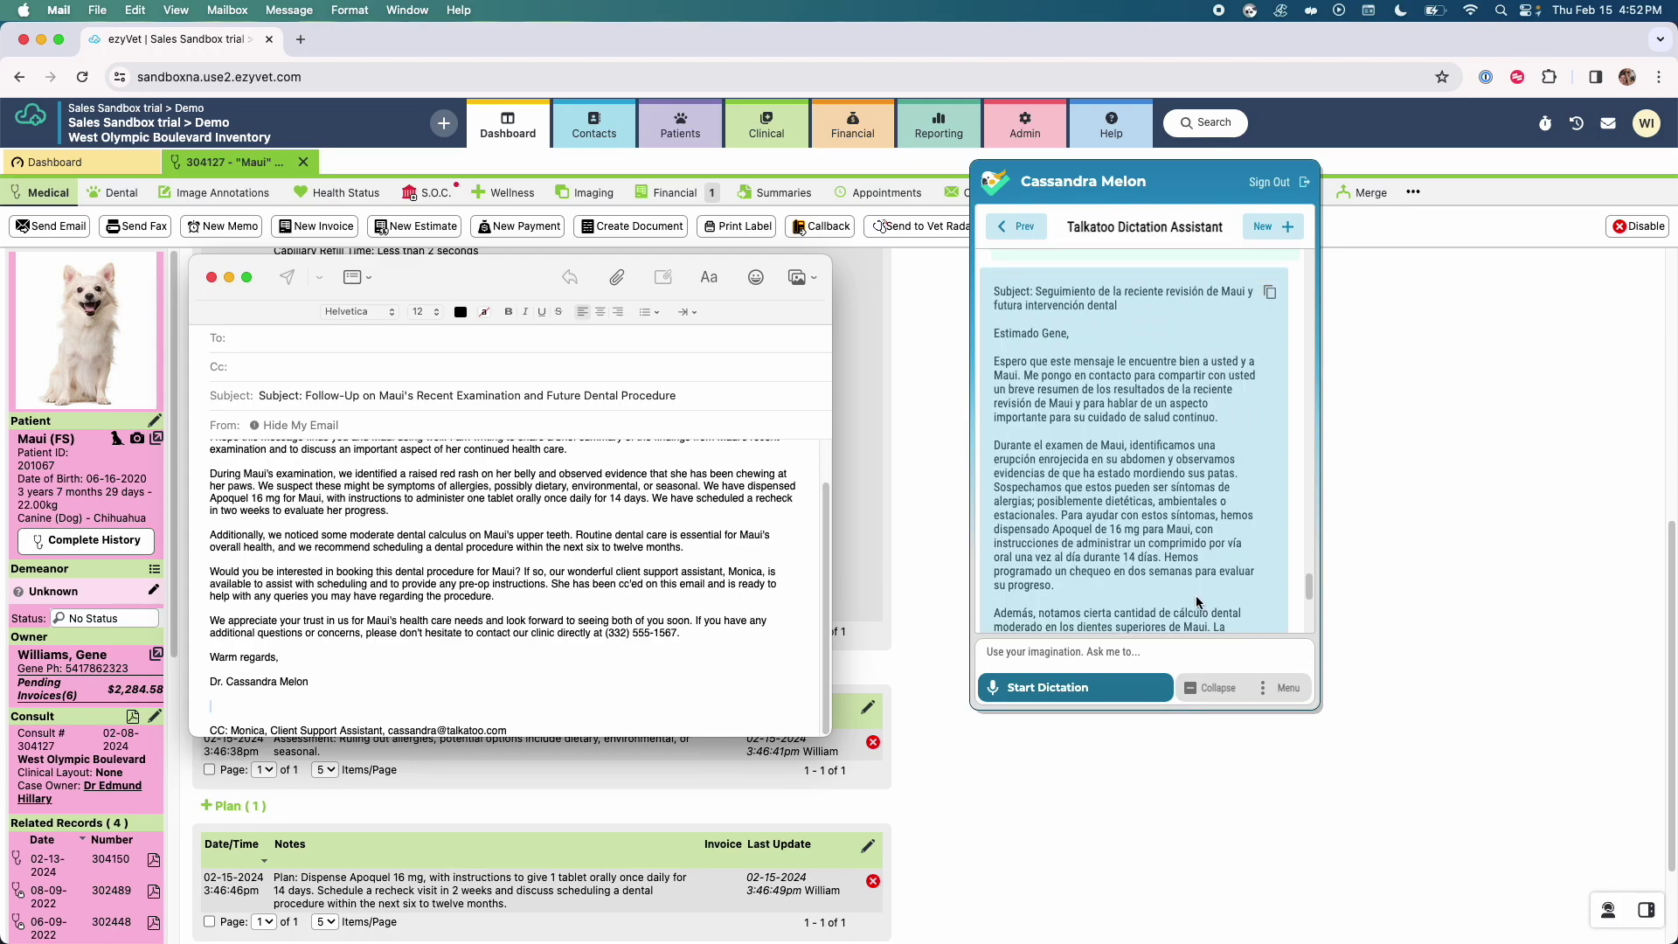
{"action": "scroll", "coordinate": [1197, 602], "scroll_direction": "up", "scroll_amount": 2}
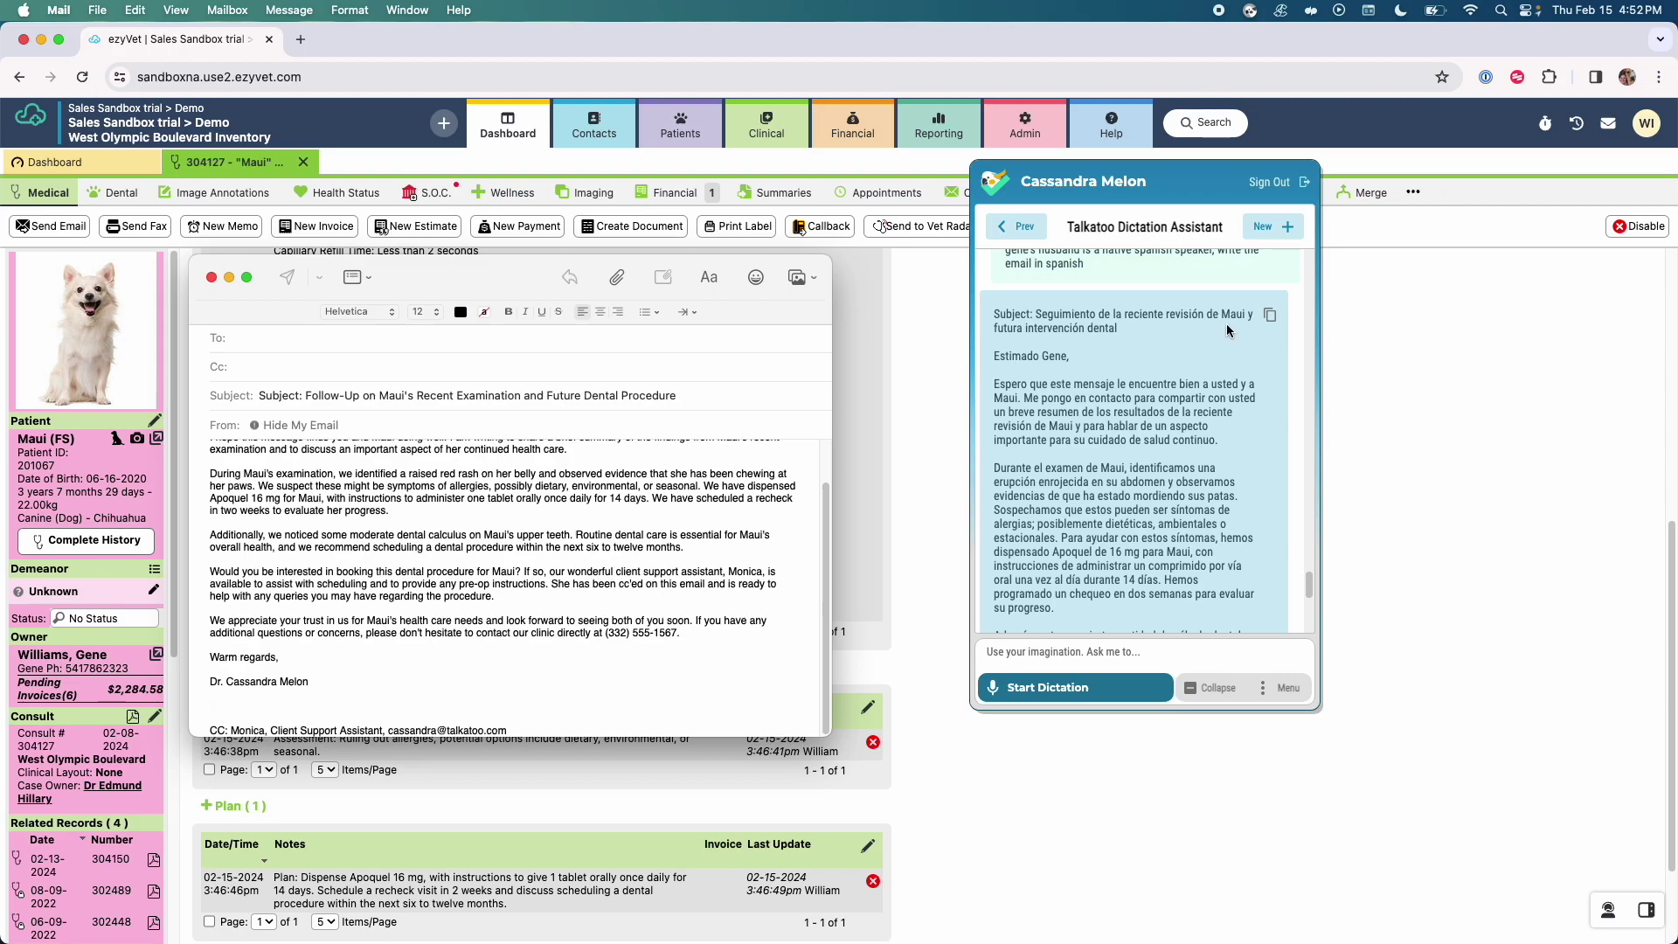
- Paste the Spanish email above the CC line and delete its pasted subject line
{"action": "left_click", "coordinate": [253, 710]}
{"action": "key", "text": "super+v"}
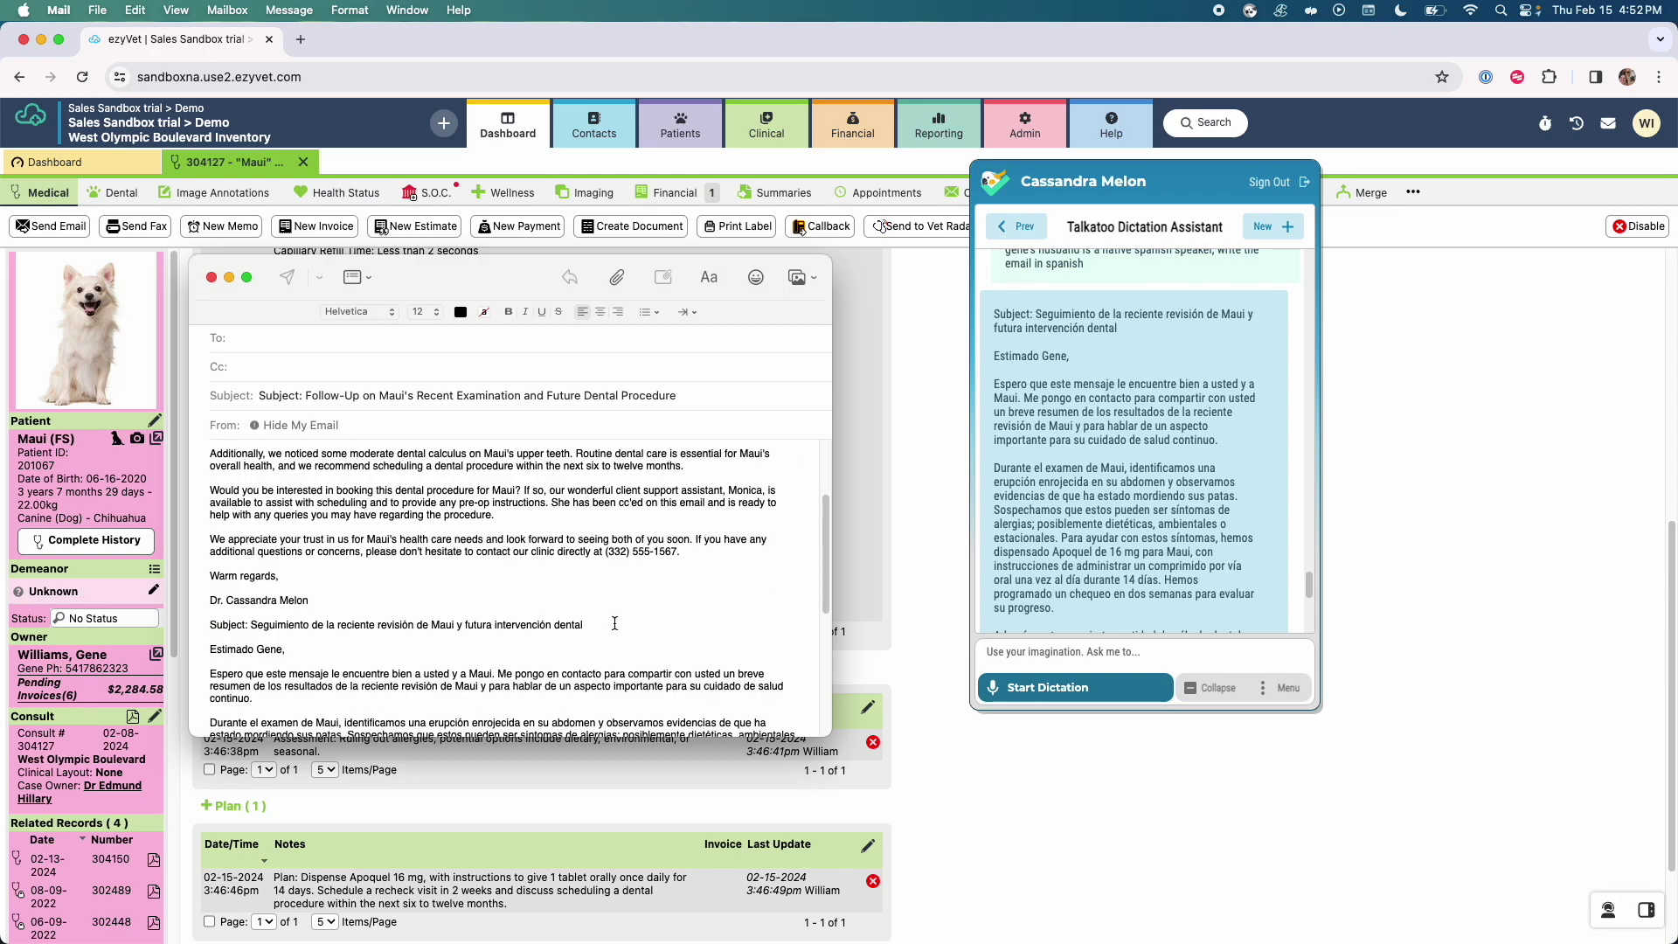
{"action": "left_click_drag", "start_coordinate": [615, 625], "coordinate": [172, 628]}
{"action": "key", "text": "BackSpace"}
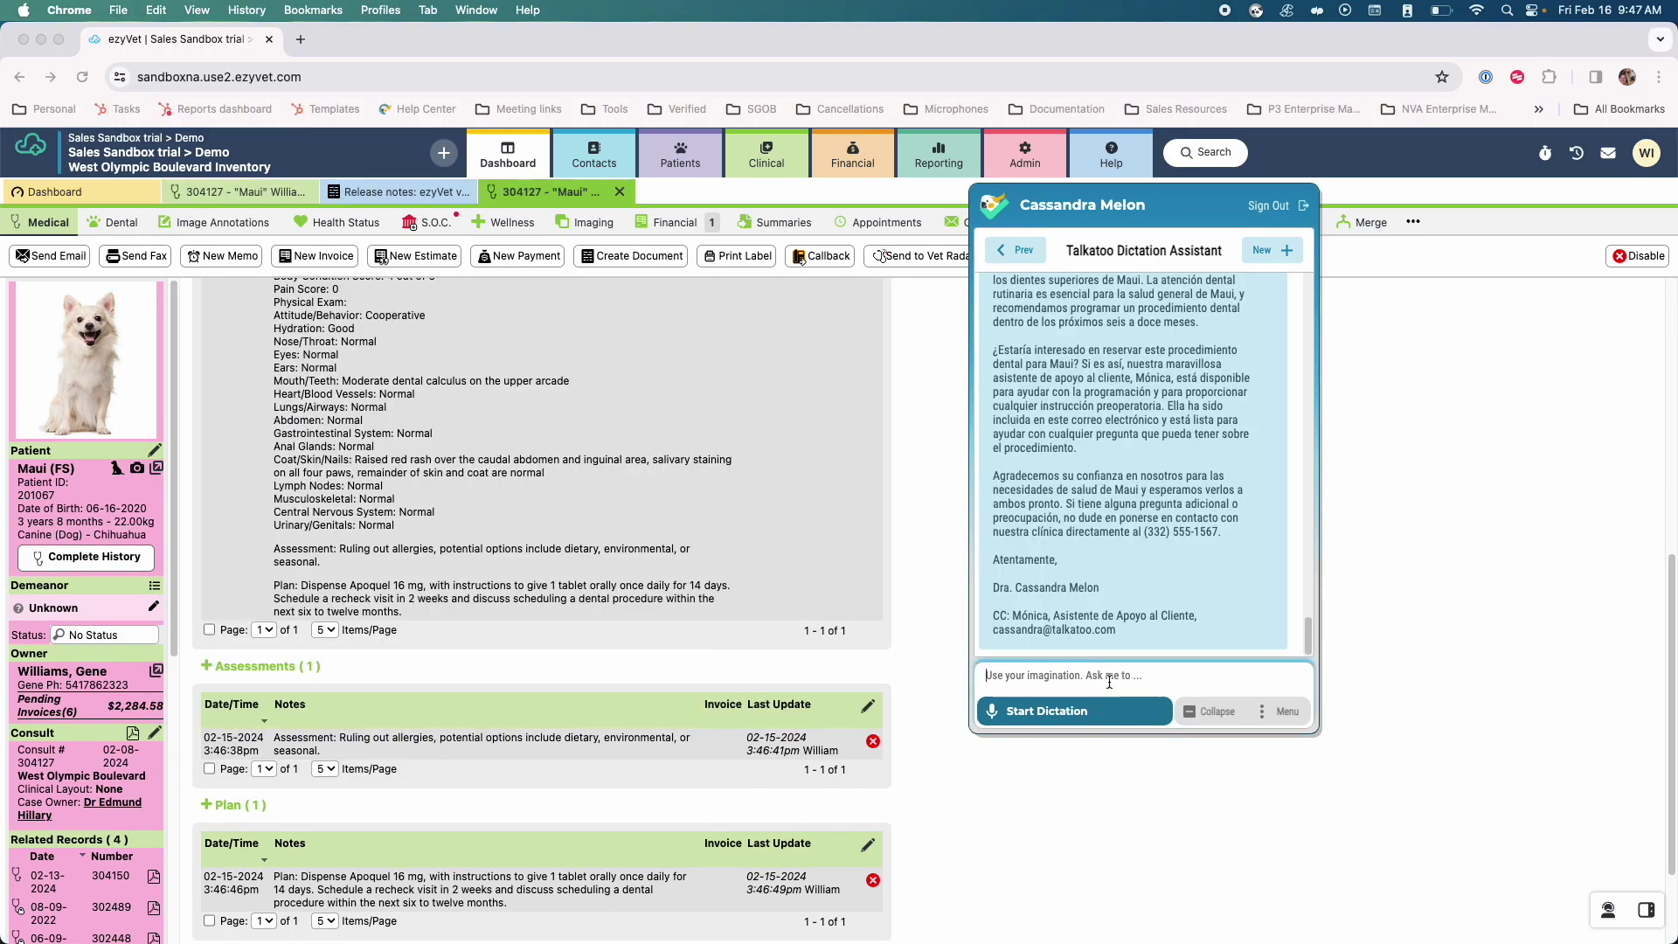
- Dictate a request to rewrite Maui's owner email as a Los Angeles surfer, getting a 'Catching the Wave' version
{"action": "left_click", "coordinate": [1093, 715]}
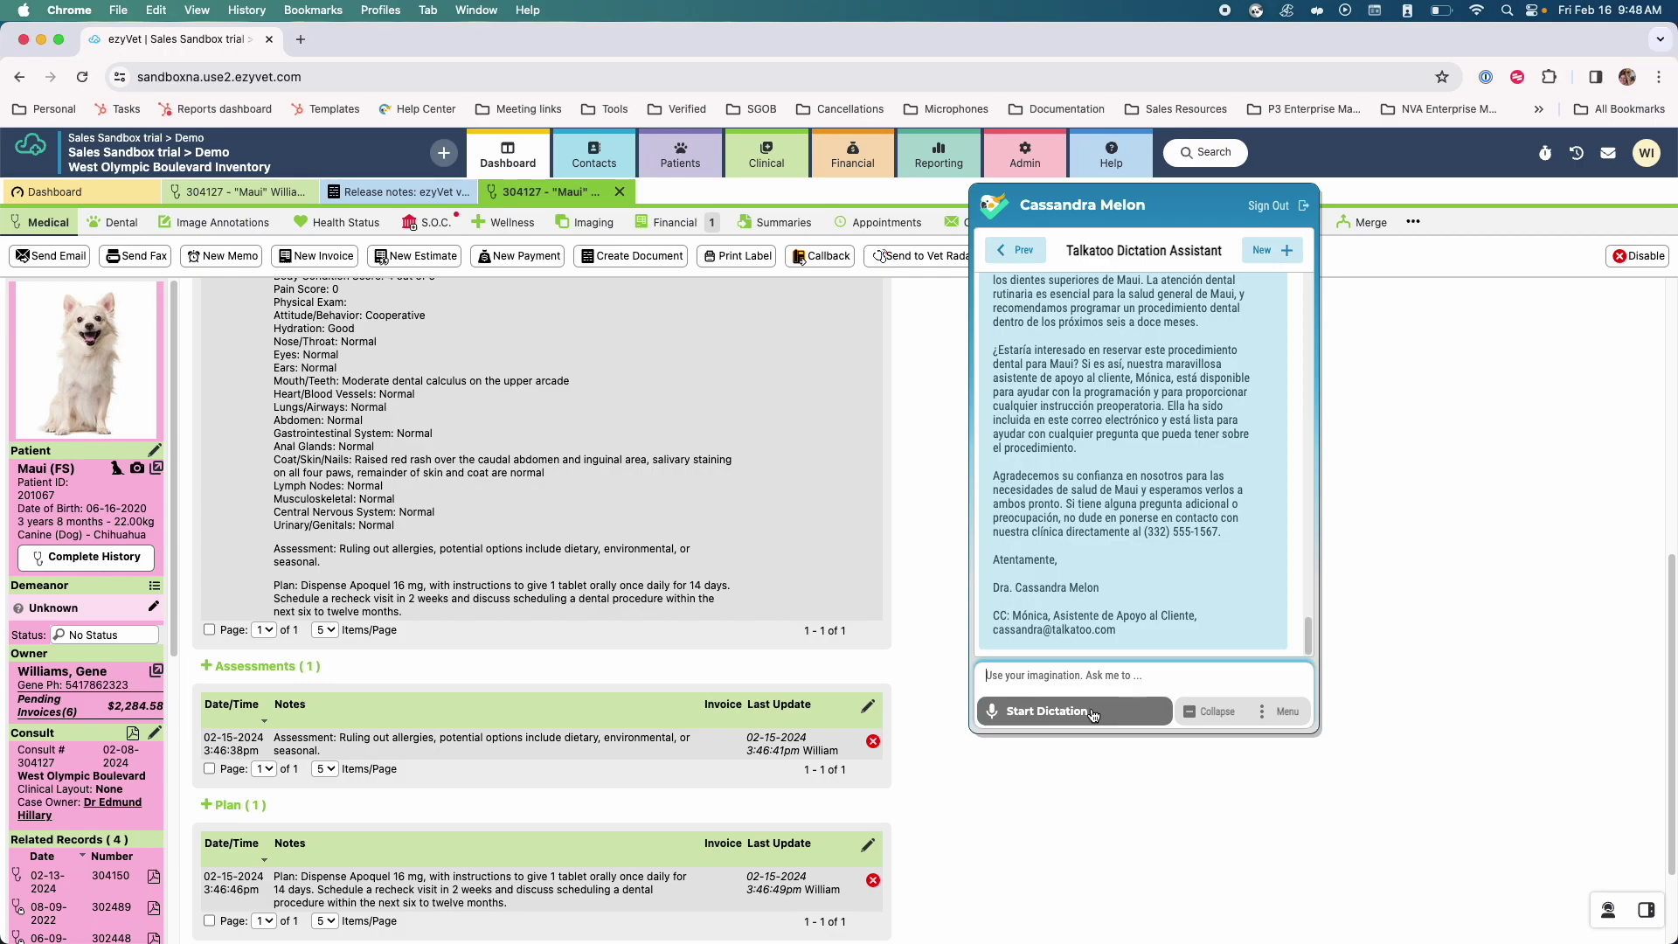
{"action": "left_click", "coordinate": [1093, 714]}
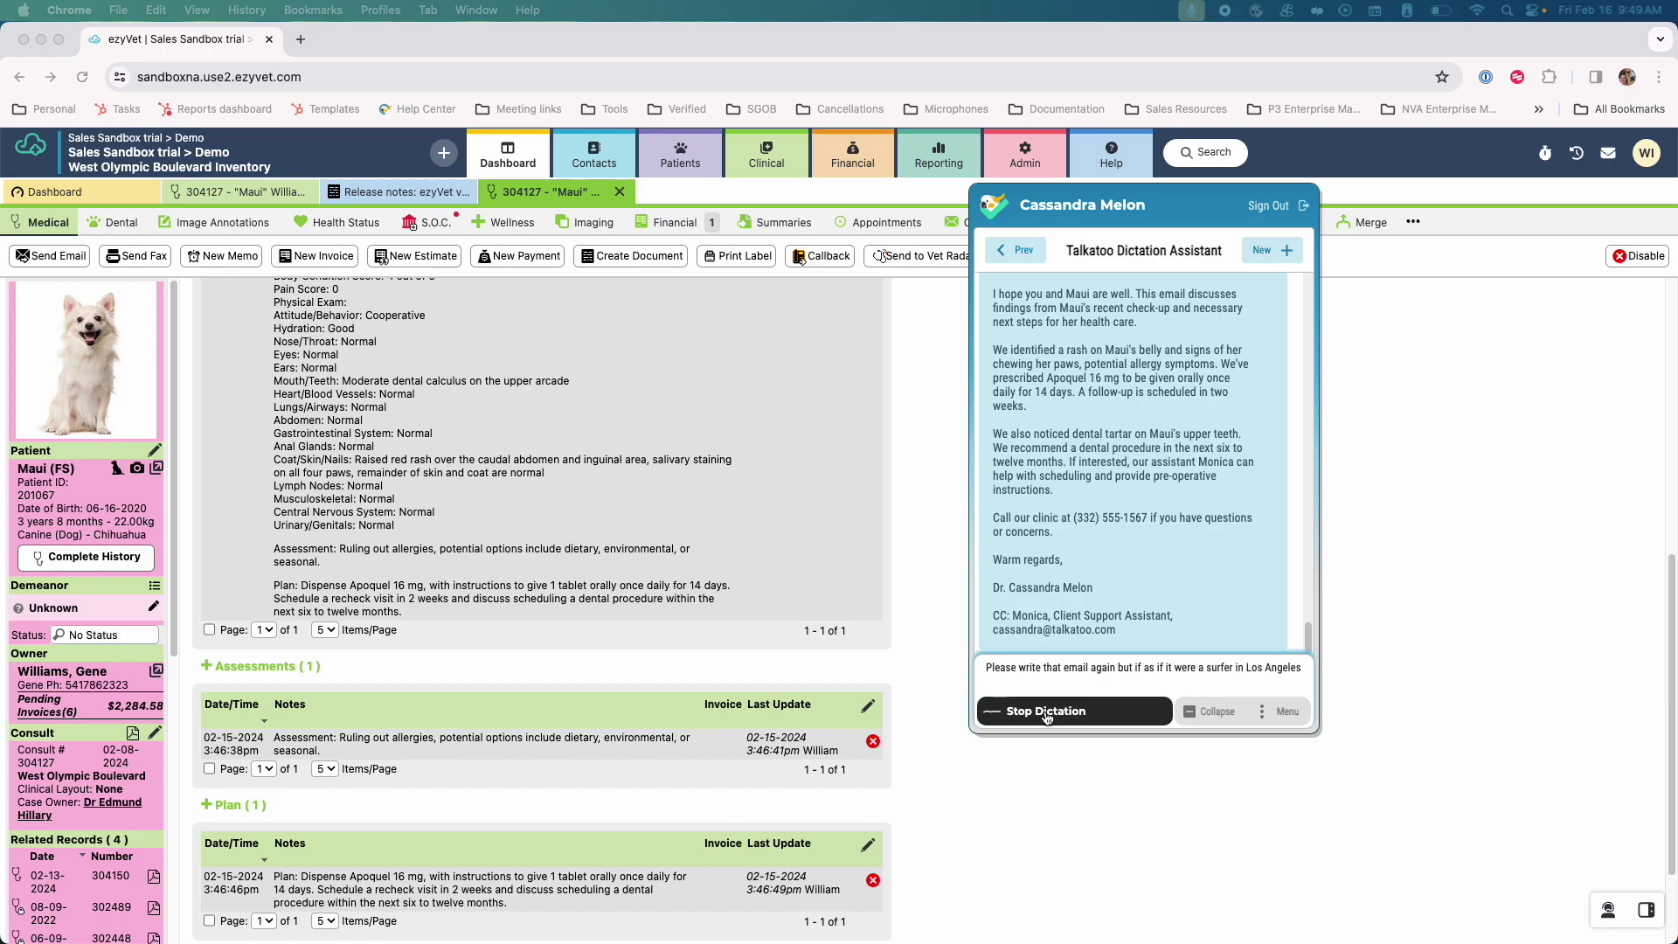
{"action": "left_click", "coordinate": [1047, 711]}
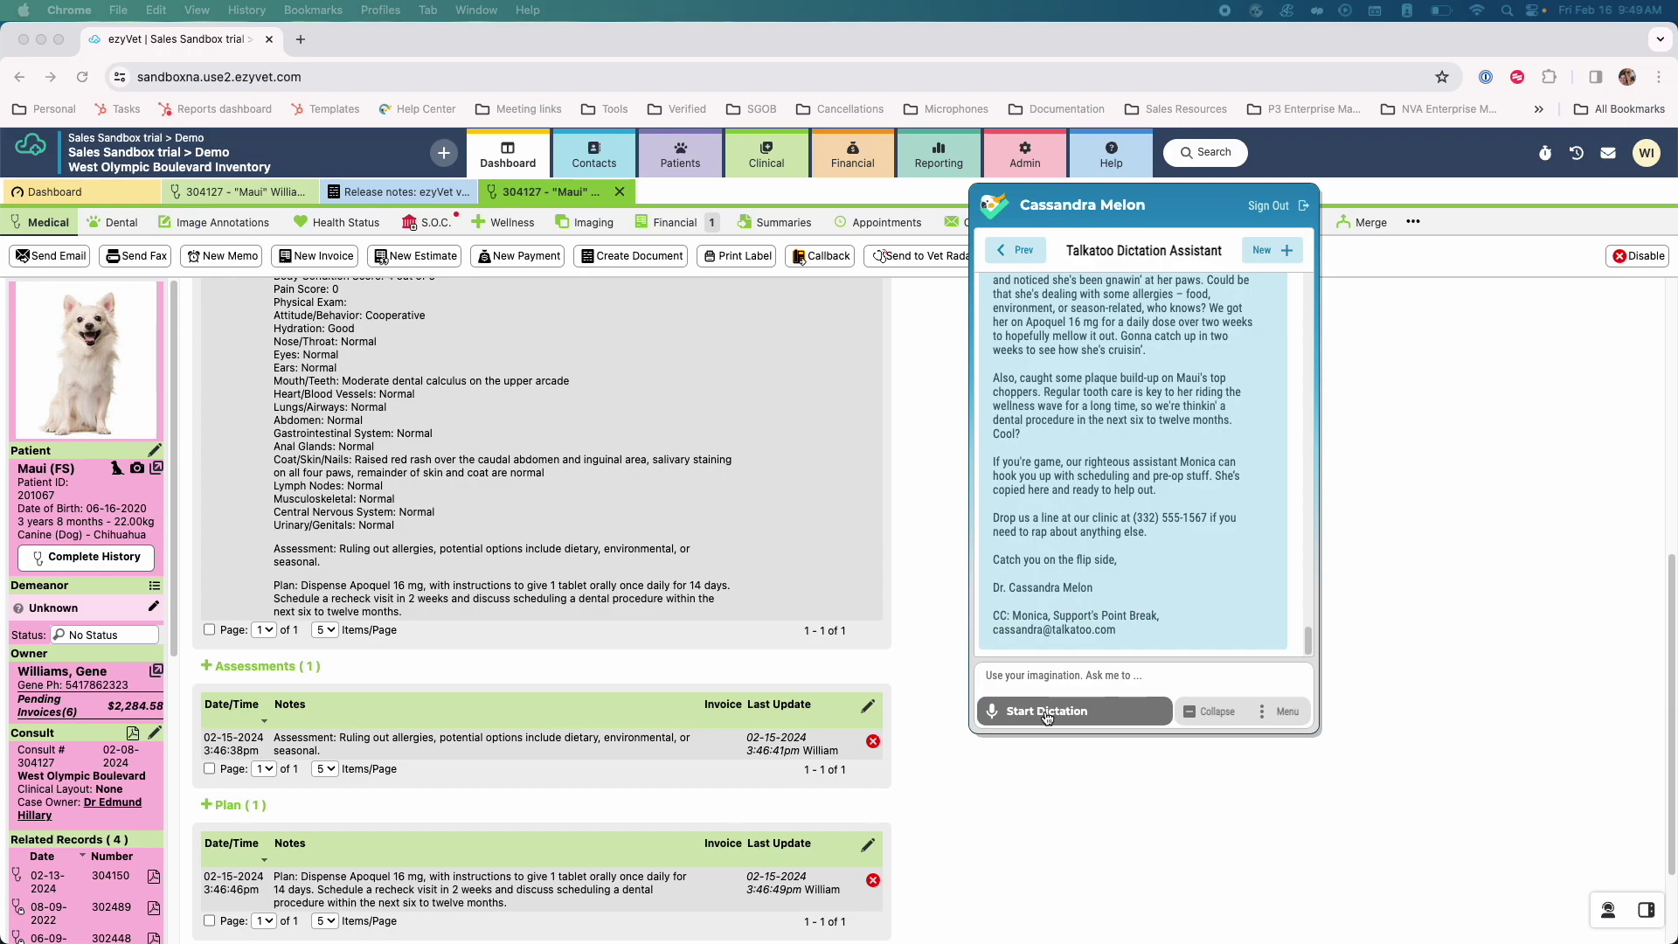
{"action": "scroll", "coordinate": [1102, 611], "scroll_direction": "up", "scroll_amount": 3}
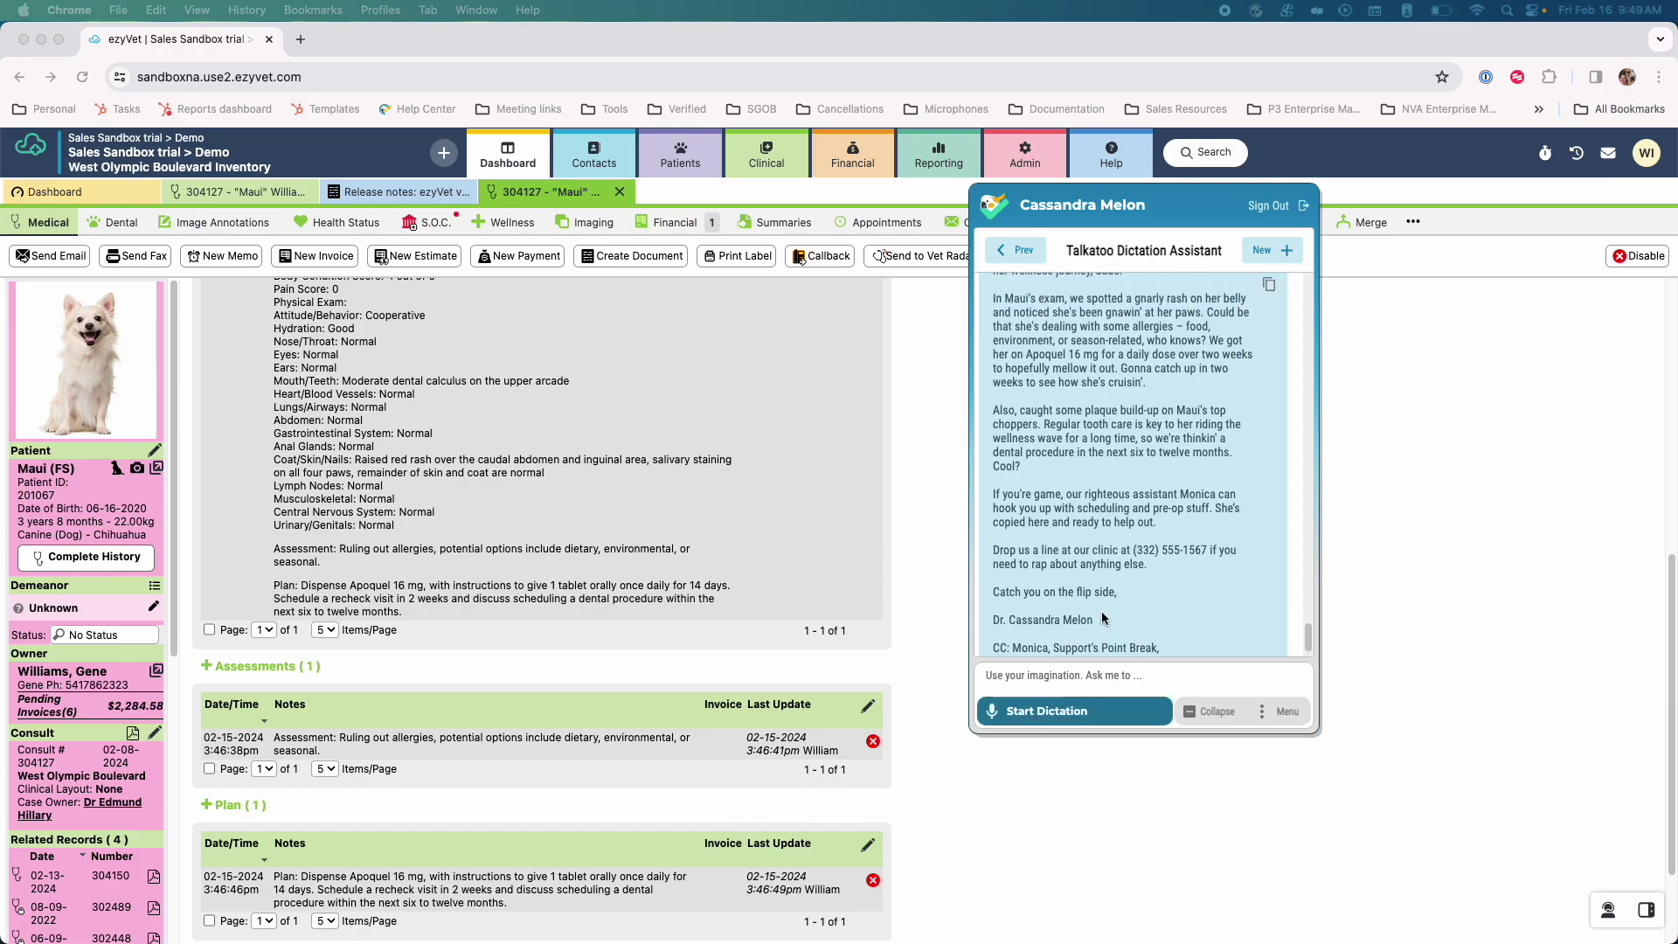
{"action": "scroll", "coordinate": [1109, 597], "scroll_direction": "up", "scroll_amount": 1}
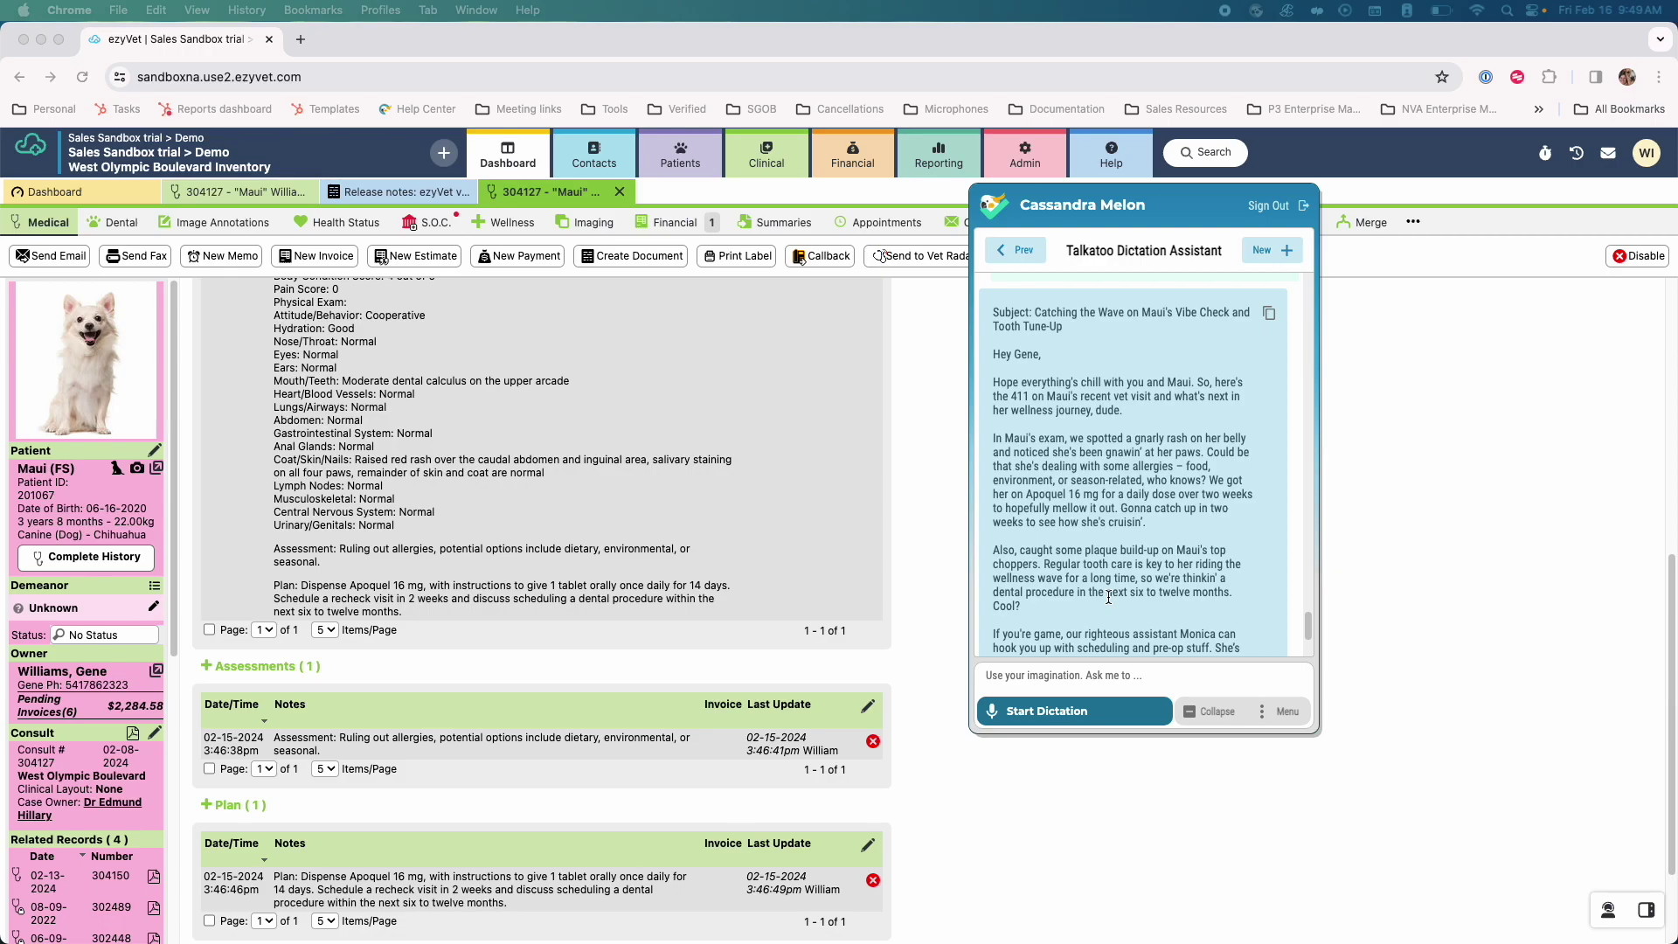